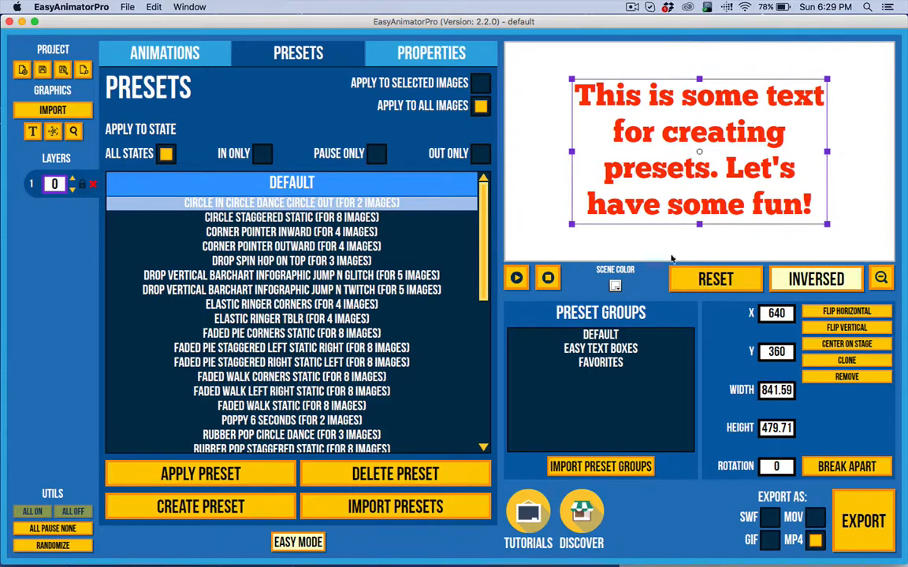
Break the text apart into lines and apply the Elastic Ringer Corners (for 4 images) preset to all of them
left_click(841, 468)
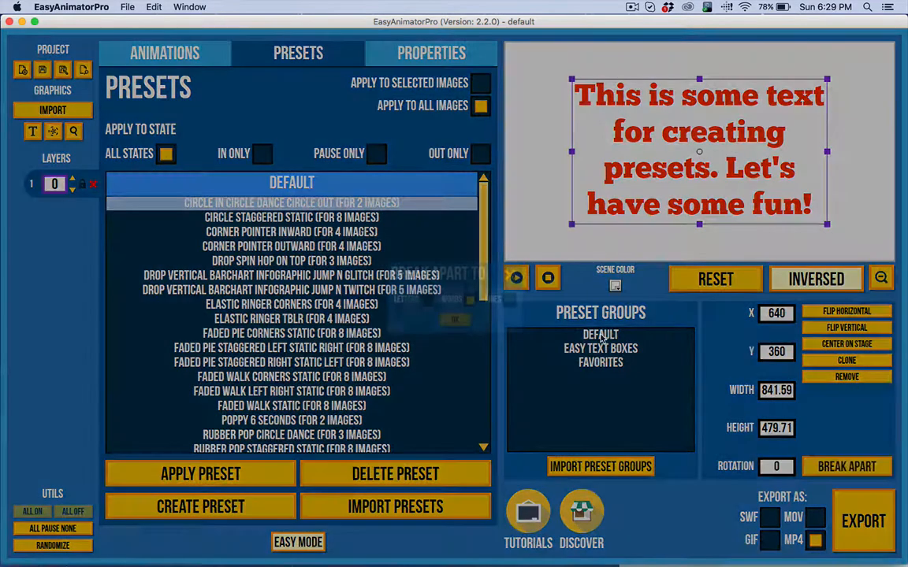
left_click(510, 300)
left_click(458, 320)
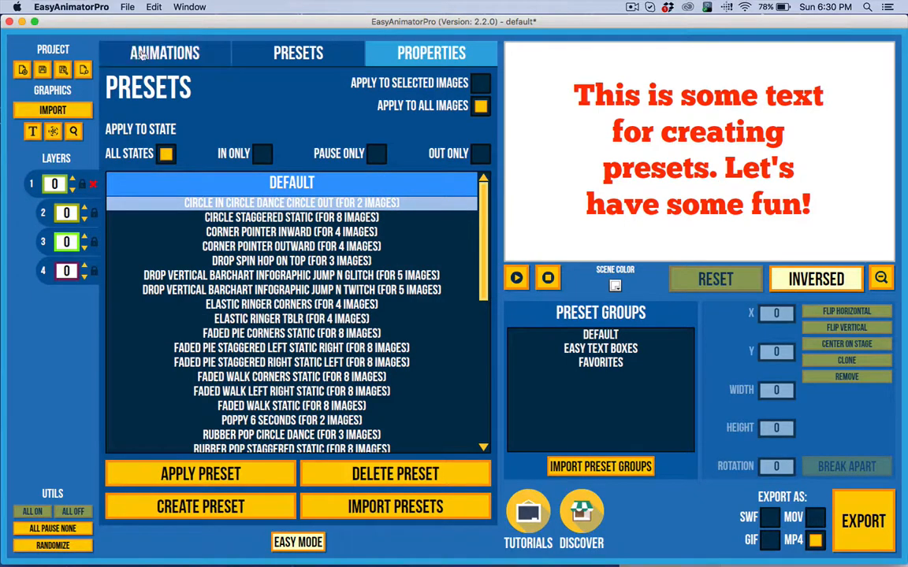
left_click(284, 304)
left_click(213, 476)
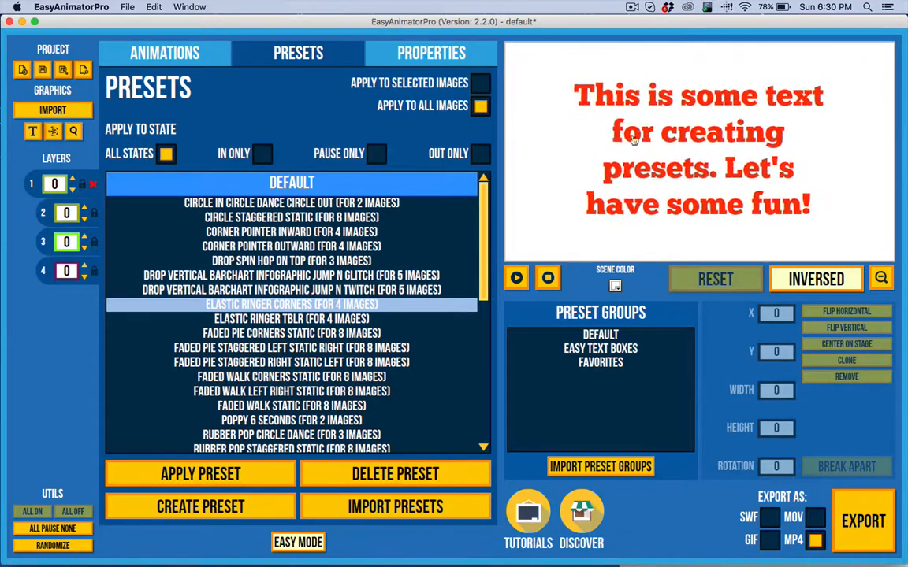
Set the pause animation of the first and third text lines to Heart Beat
left_click(650, 105)
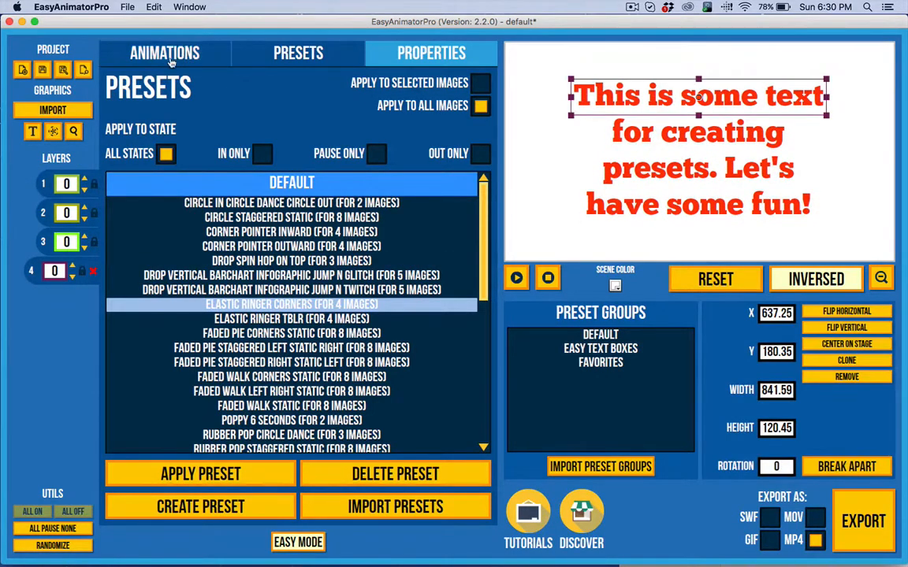
left_click(165, 53)
left_click(278, 81)
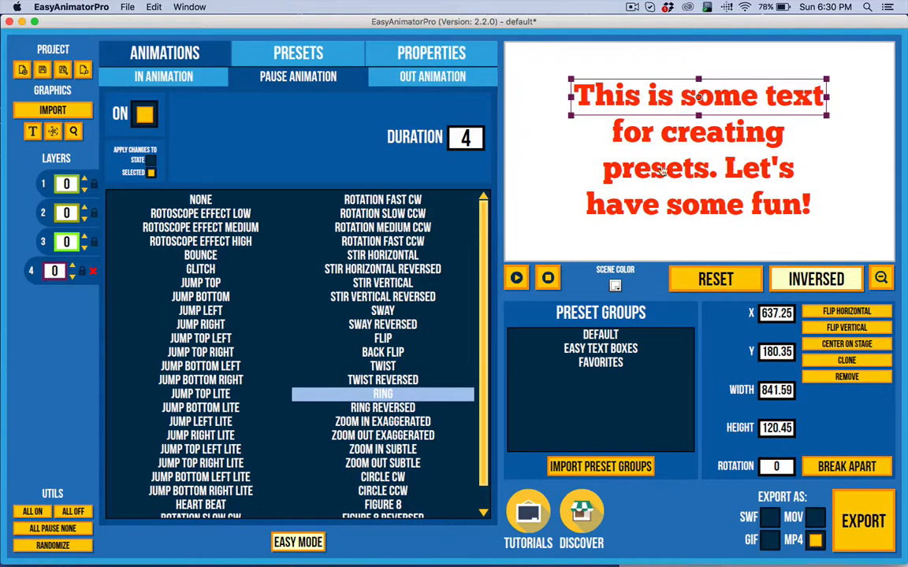
left_click(518, 278)
left_click(197, 504)
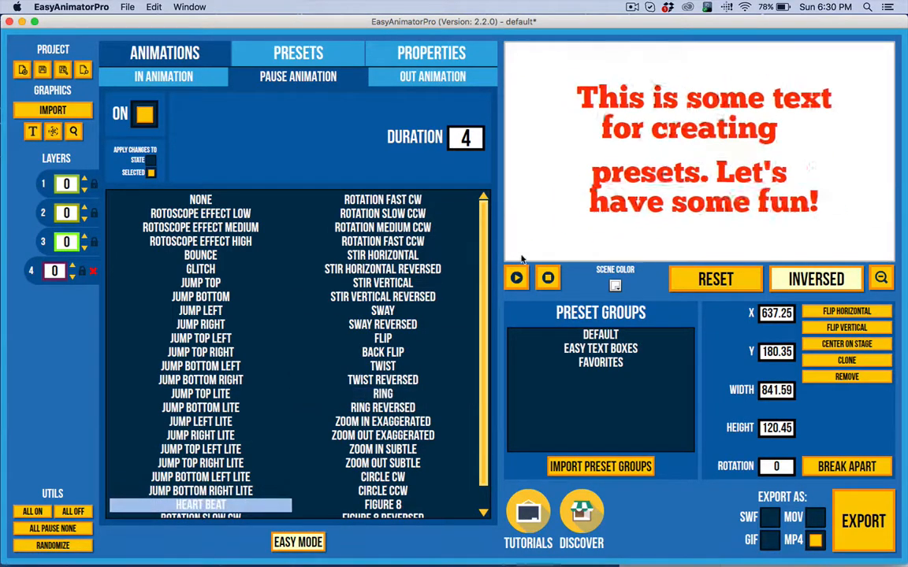
left_click(672, 164)
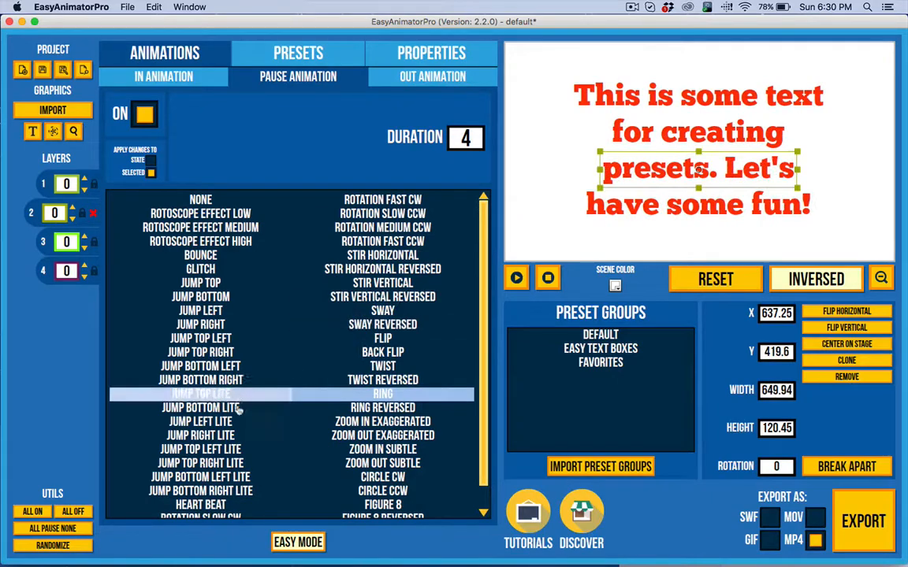
left_click(197, 504)
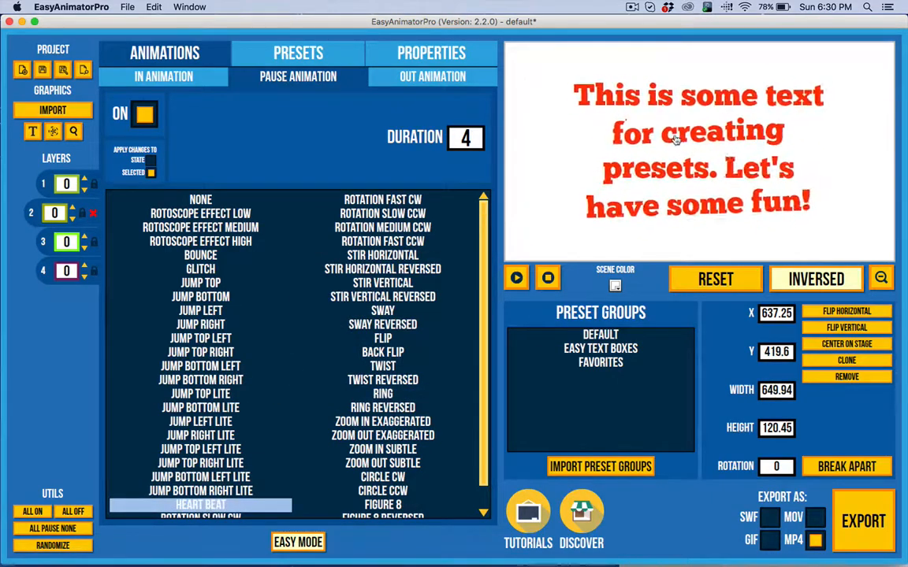
Set the pause animation of the second and fourth text lines to None and play the scene's animations
left_click(675, 139)
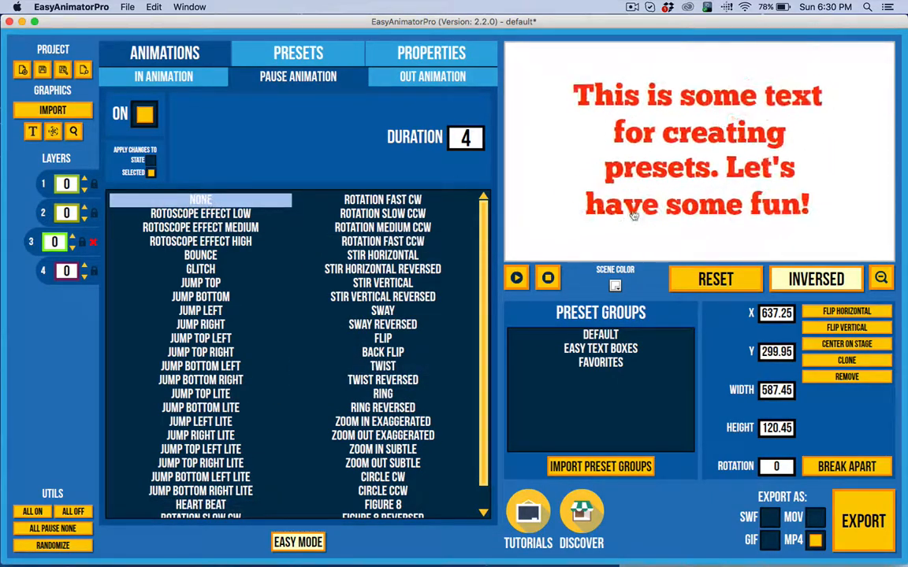
left_click(587, 209)
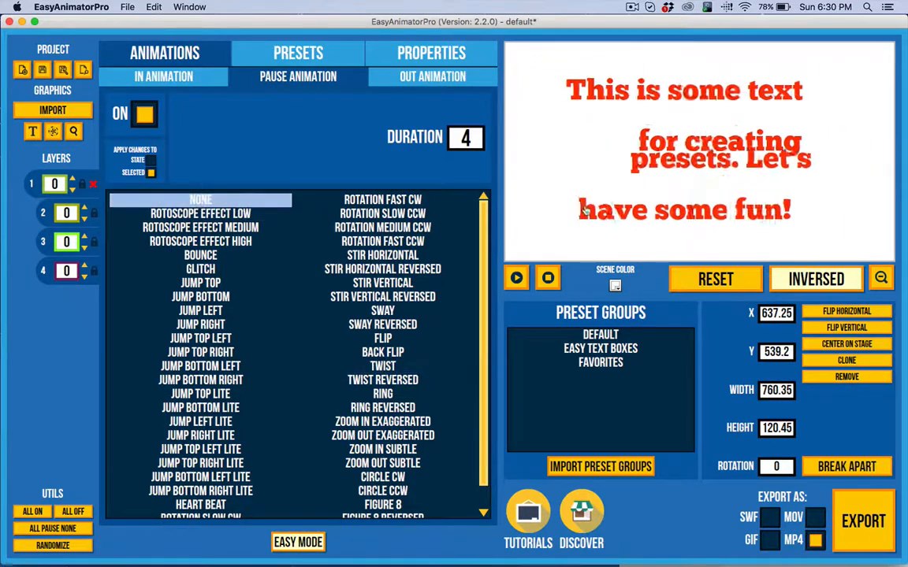
left_click(516, 275)
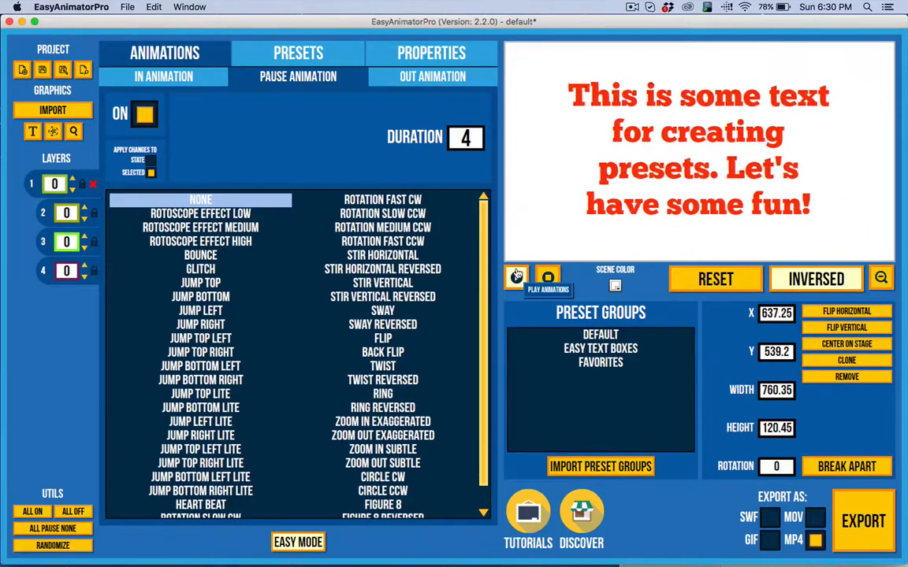
Create a new preset from the current line animations and name it AAA NEW
left_click(271, 62)
left_click(228, 422)
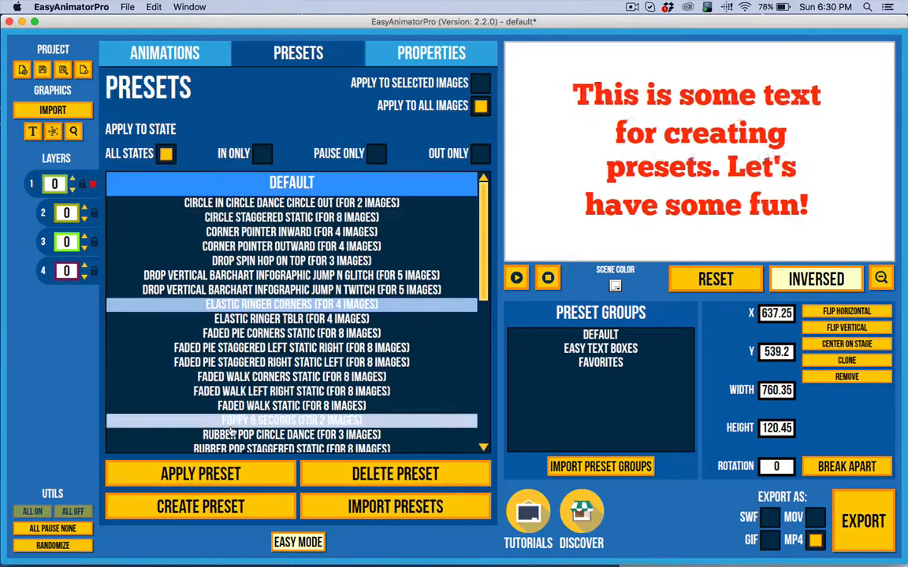
left_click(158, 506)
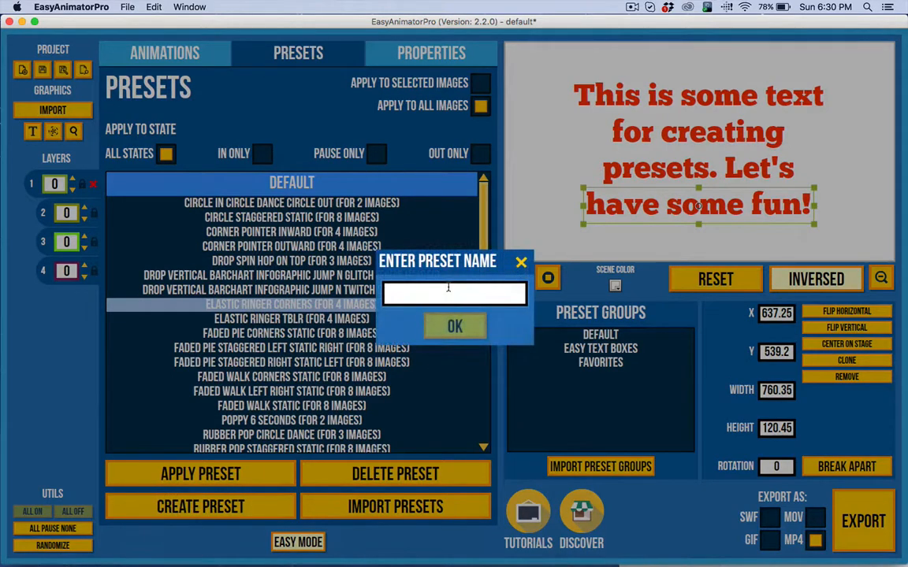
type("AAA")
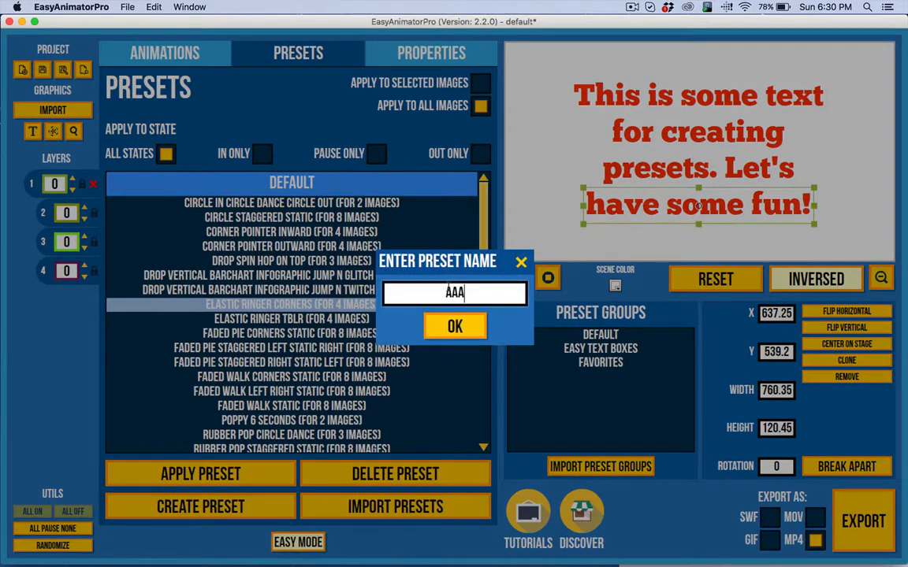
type(" NEW")
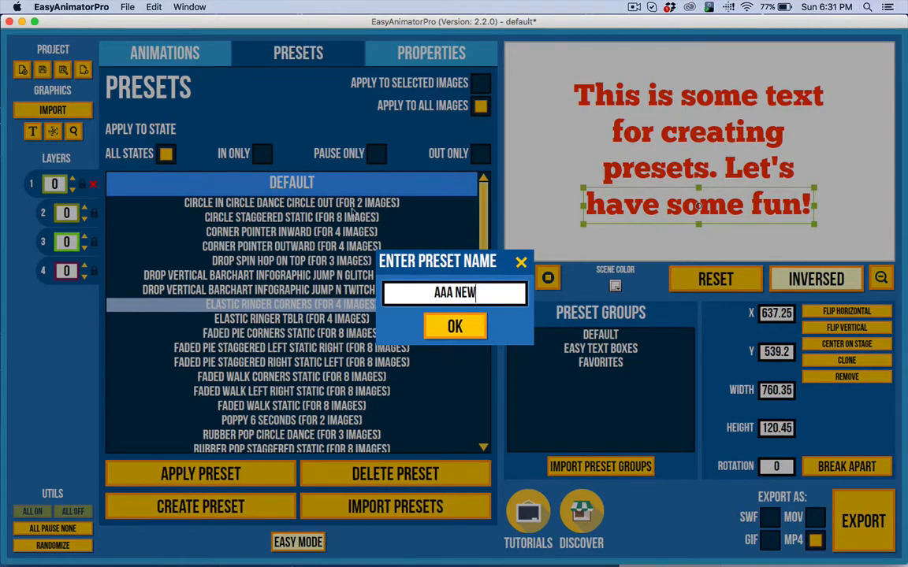
left_click(453, 332)
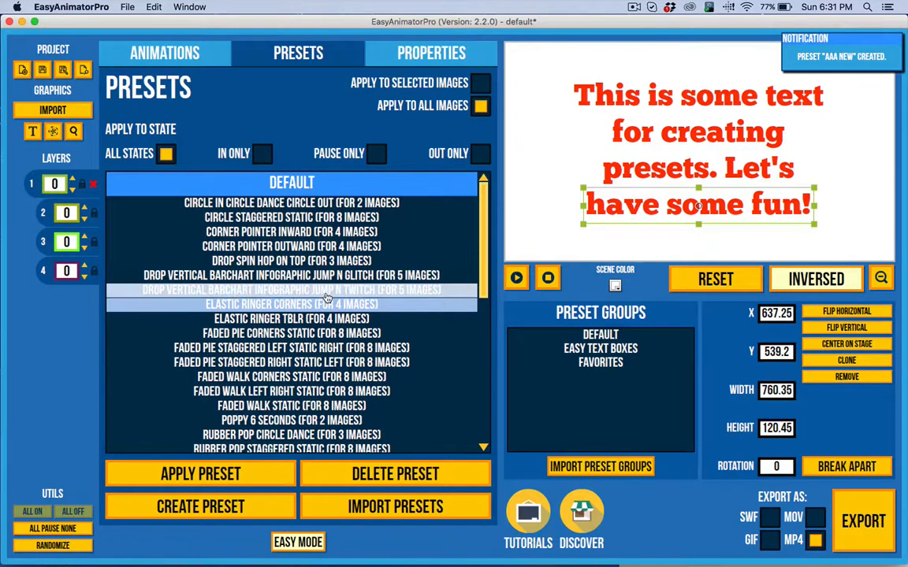
Look through the Default and Easy Text Boxes preset groups for the AAA NEW preset and examine the text lines it covers
scroll(441, 316, "down", 10)
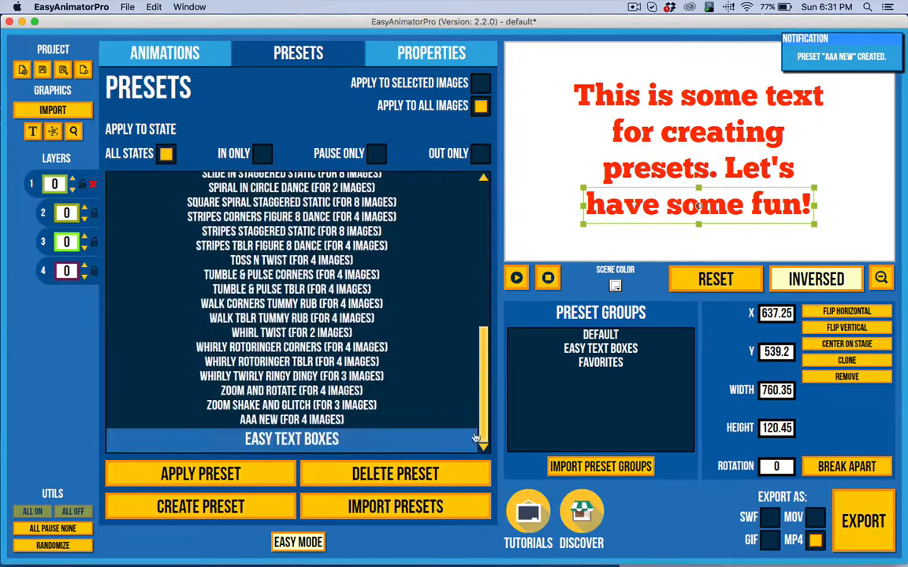
left_click(373, 441)
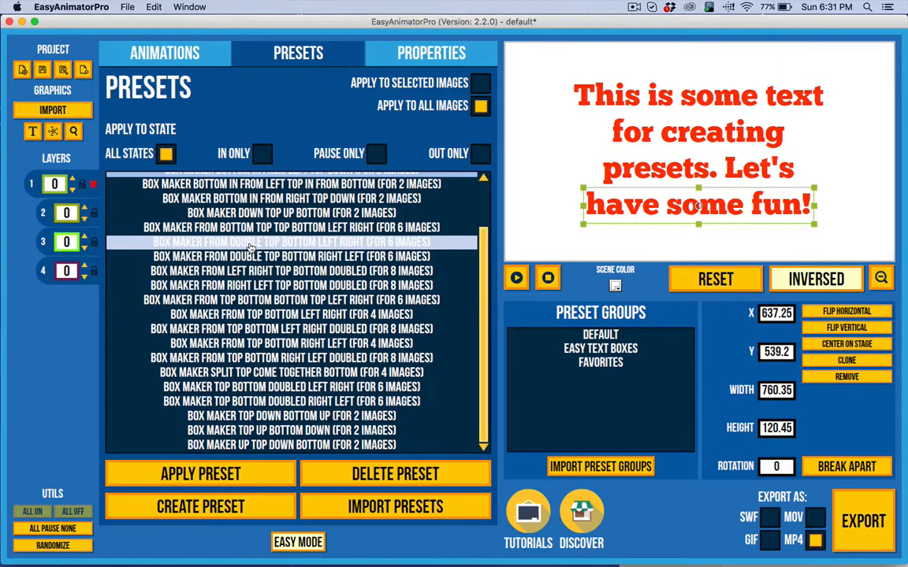
scroll(251, 247, "up", 3)
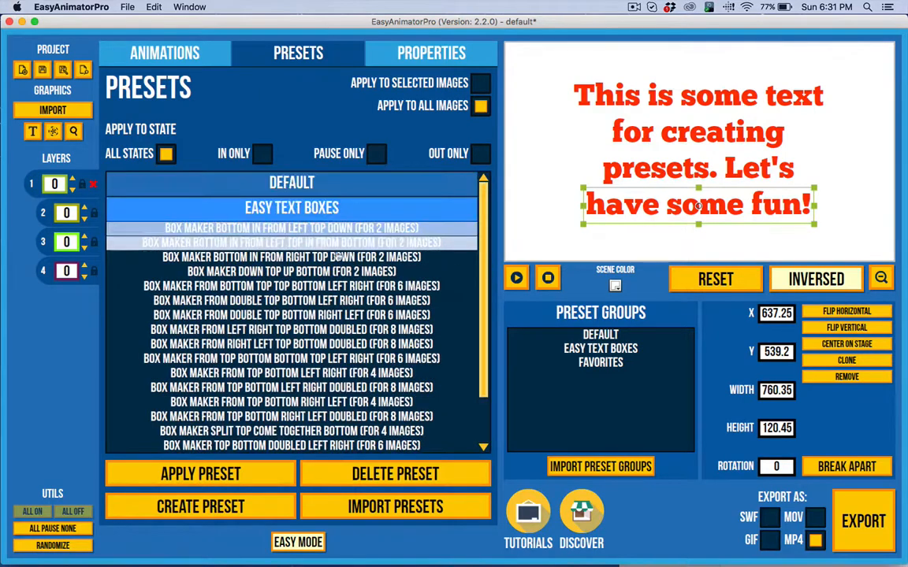
left_click(263, 208)
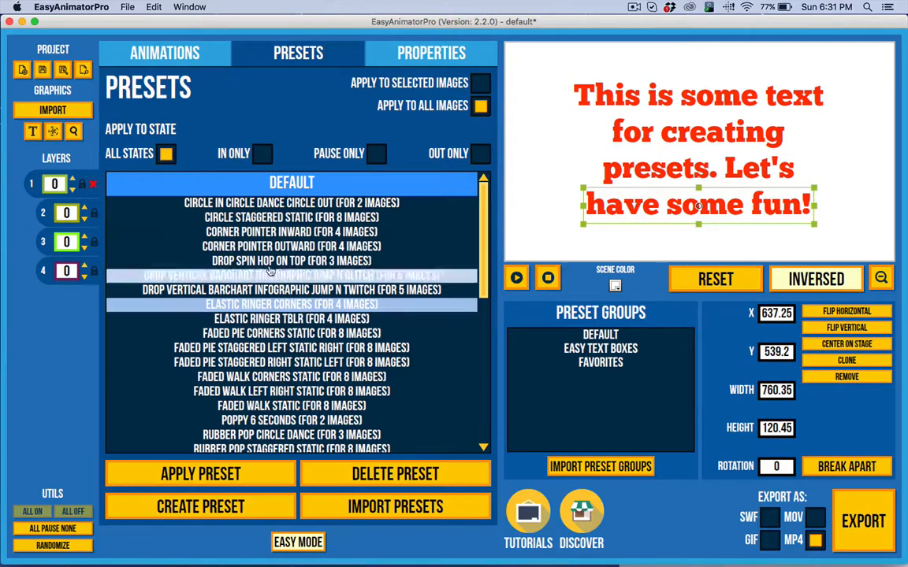
left_click_drag(485, 297, 484, 477)
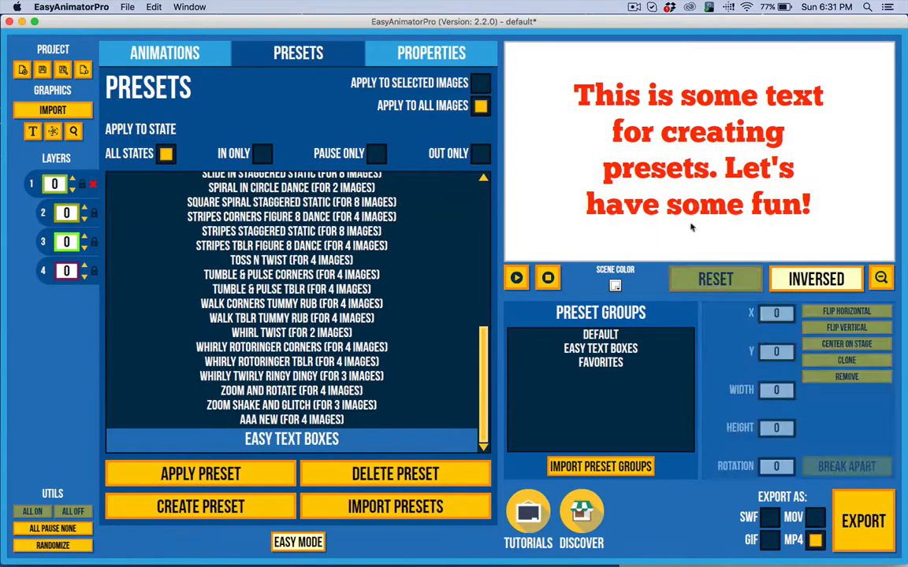
left_click(666, 105)
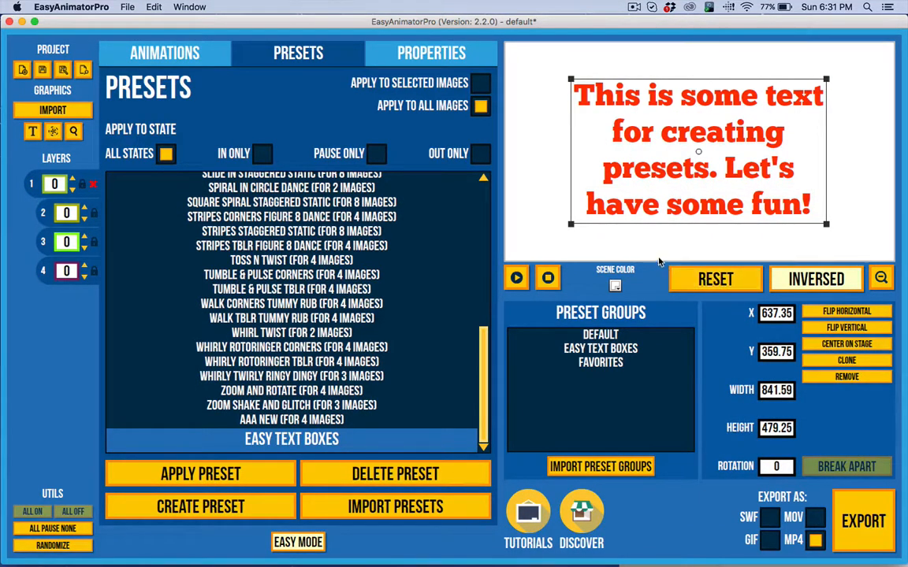
left_click(546, 208)
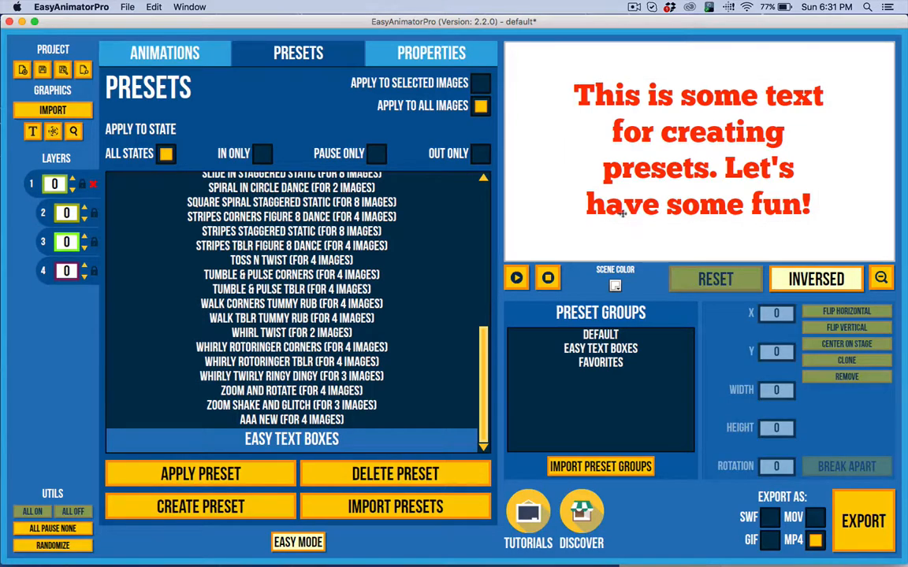
left_click(623, 211)
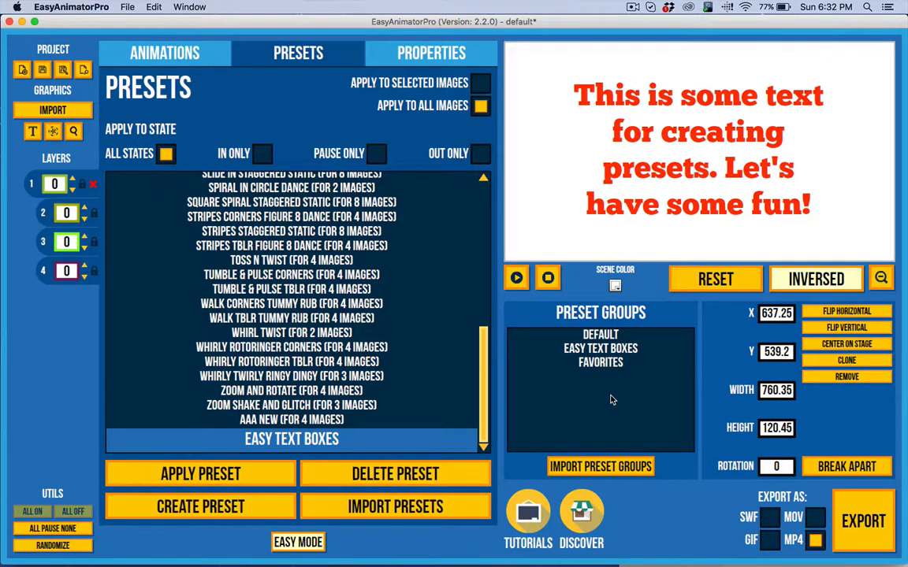
left_click(389, 439)
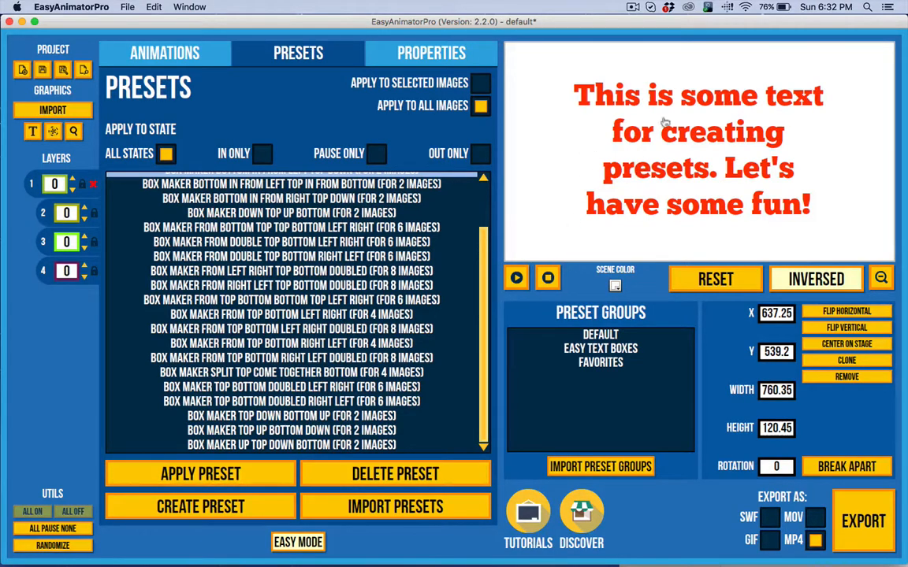
Set the in animation of the first and third text lines to Overshoot In with the rightward direction
left_click(190, 54)
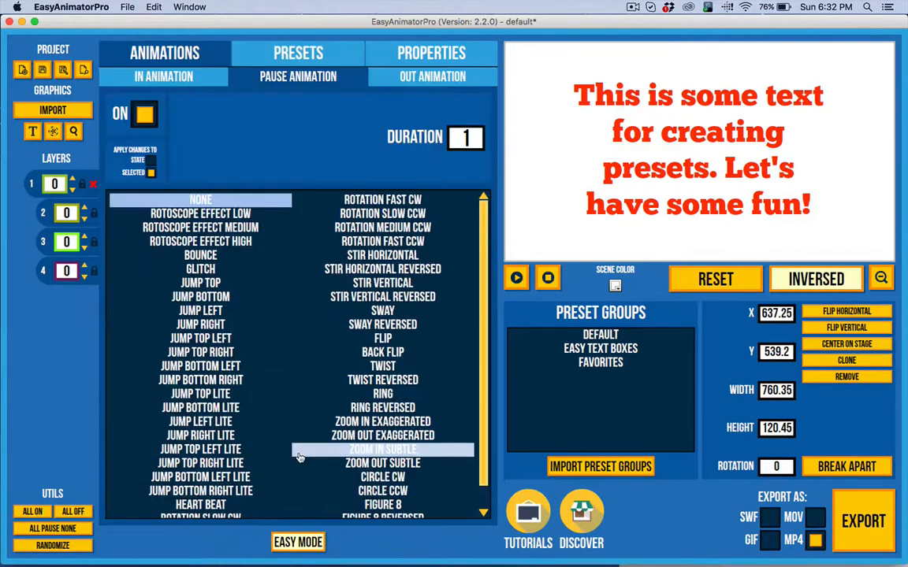
left_click(157, 75)
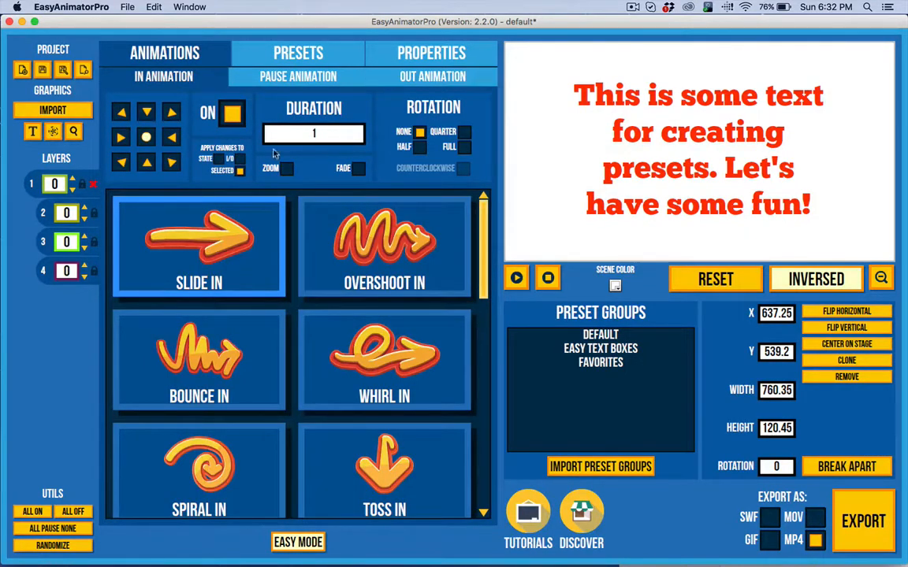
left_click(565, 92)
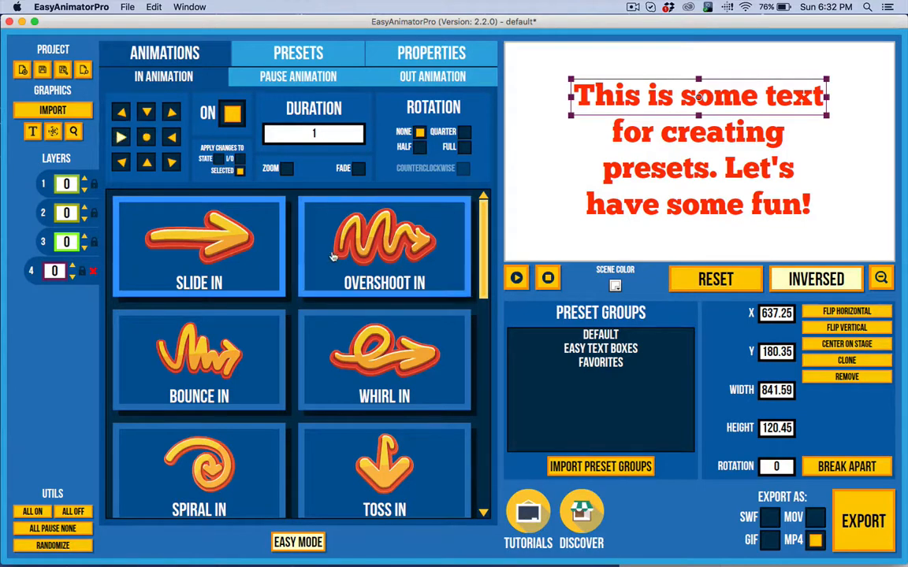
left_click(384, 246)
left_click(648, 129)
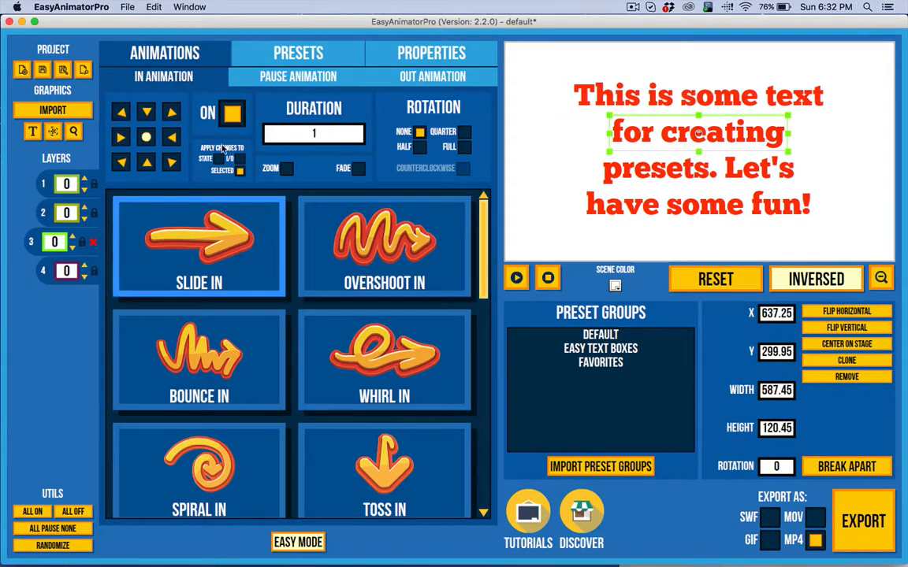
left_click(618, 168)
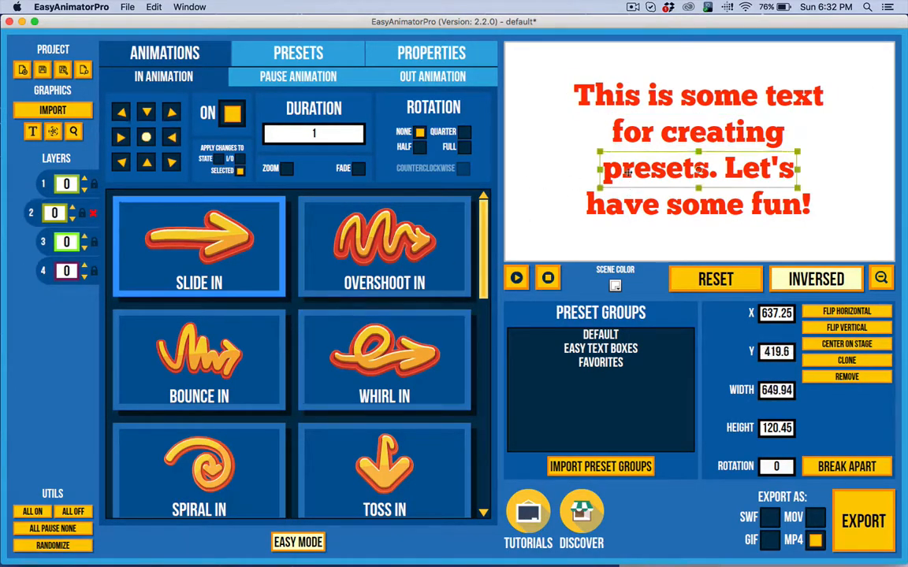
left_click(384, 246)
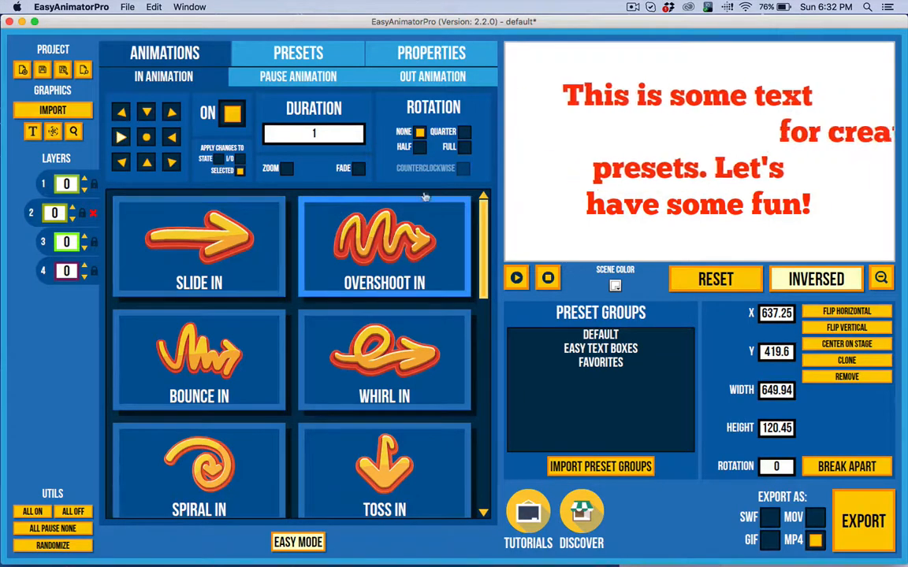
Set the in animation of the second and fourth text lines to Overshoot In with the leftward direction and play the scene
left_click(622, 132)
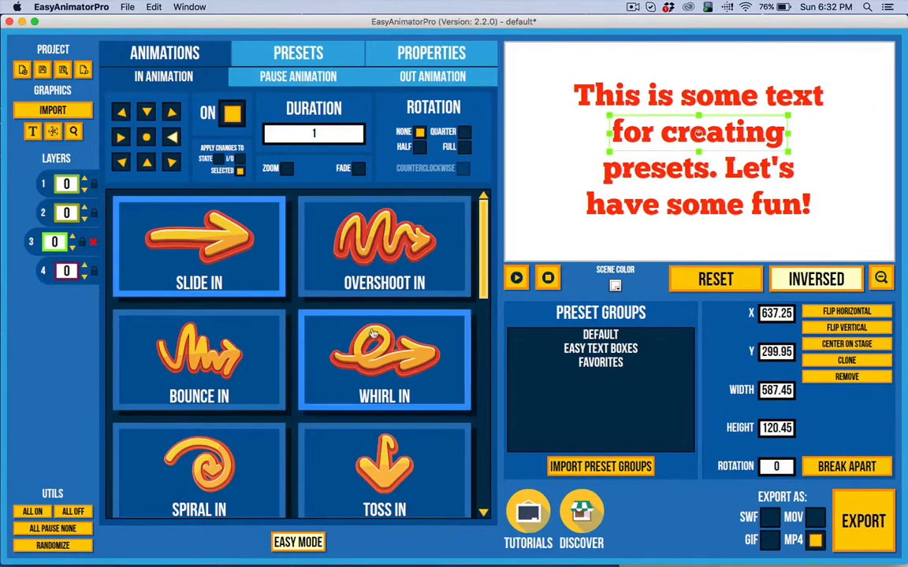
left_click(347, 288)
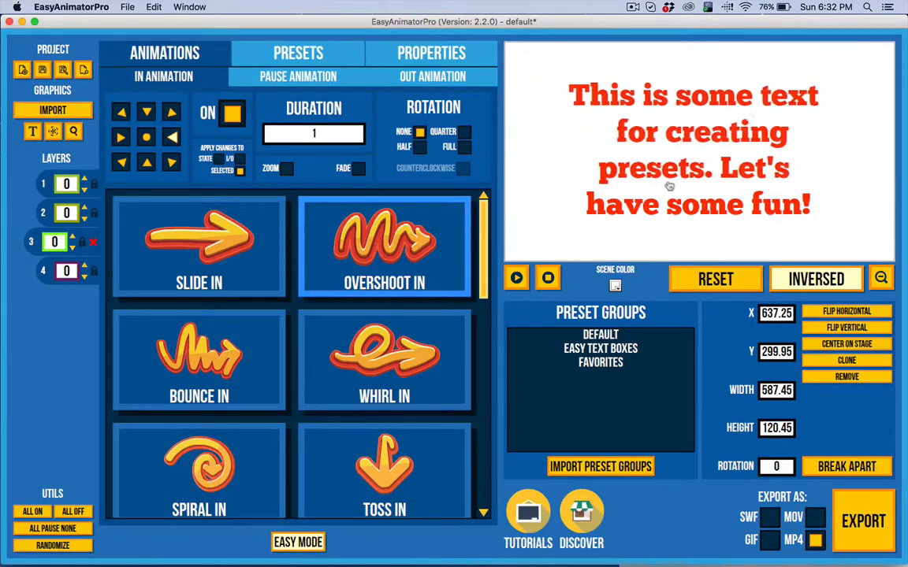
left_click(629, 211)
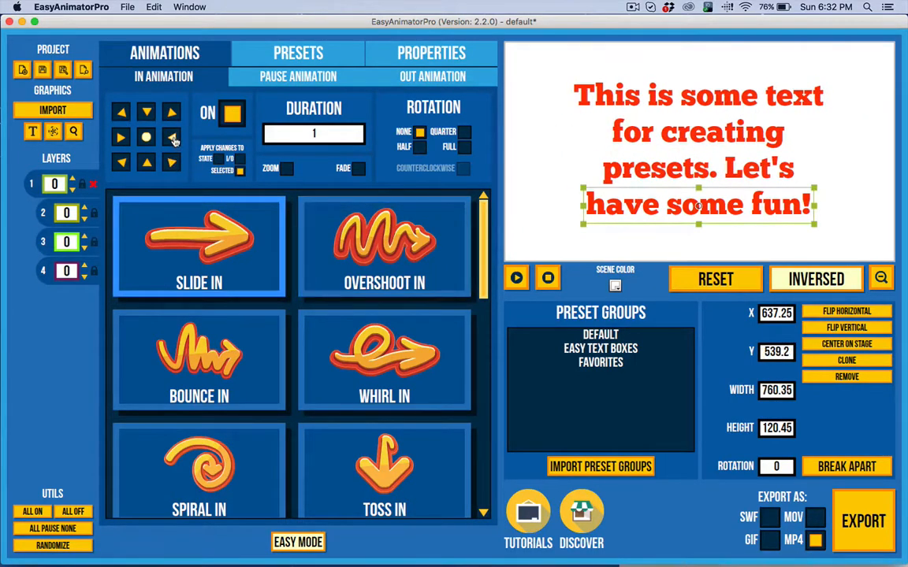
left_click(347, 354)
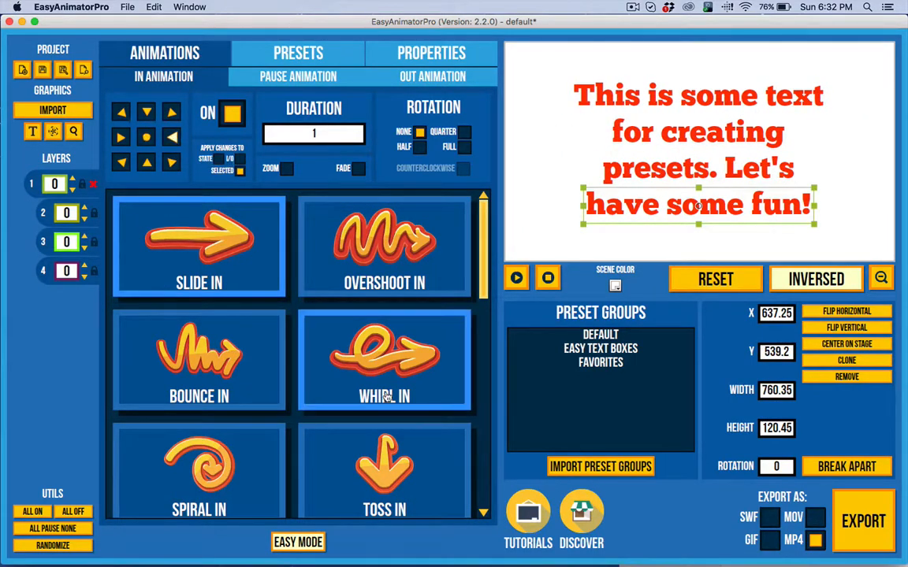
left_click(384, 288)
left_click(516, 278)
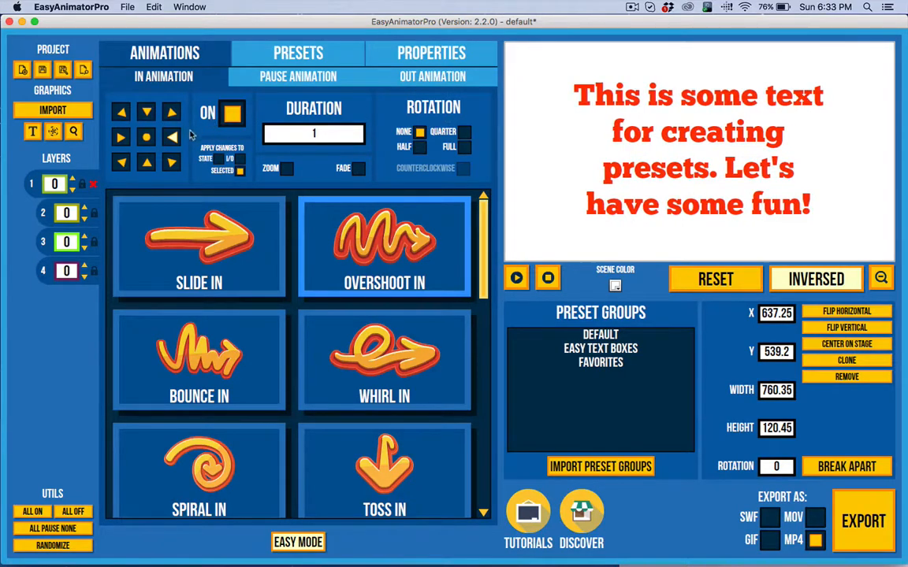
left_click(184, 218)
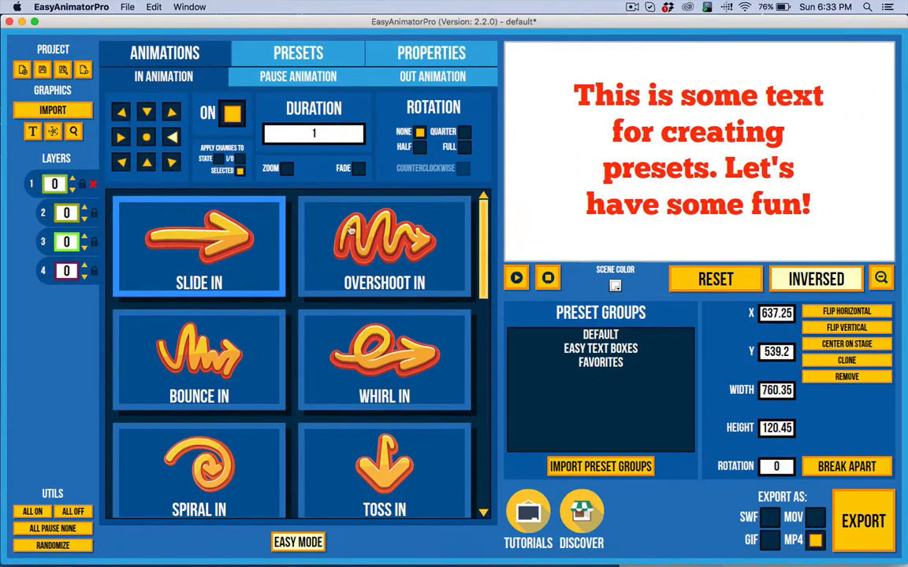
left_click(366, 346)
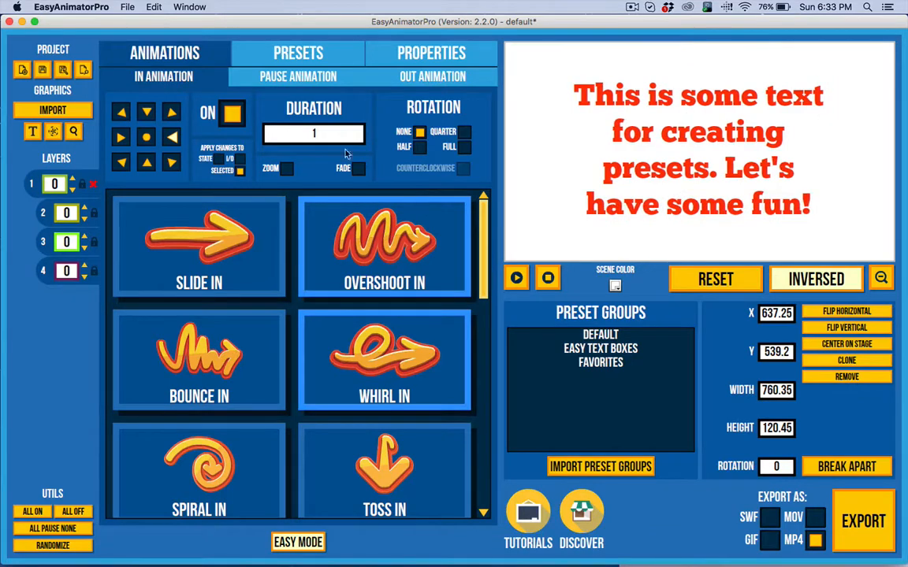
Set Overshoot Out as the out animation of the fourth line in the rightward direction and the third line in the leftward direction
left_click(431, 76)
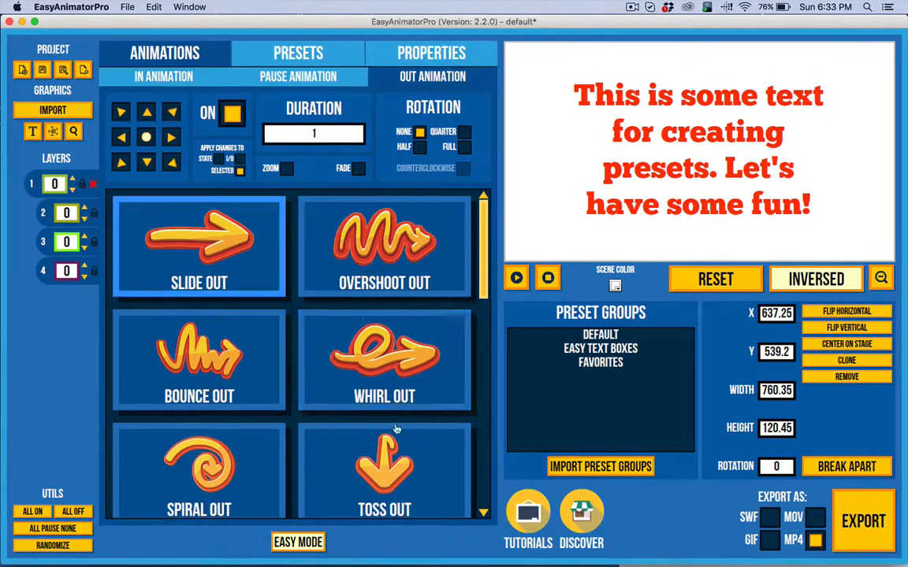
left_click(149, 78)
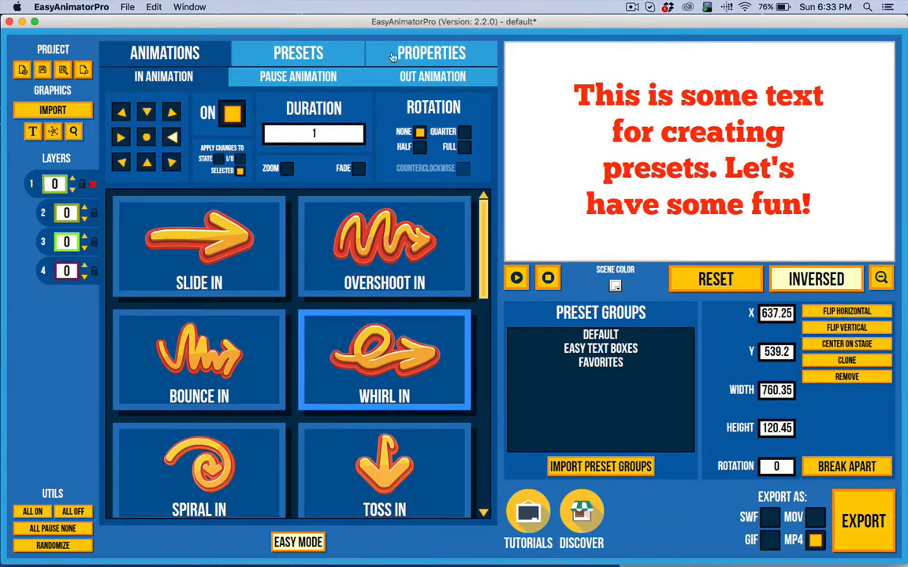
left_click(423, 79)
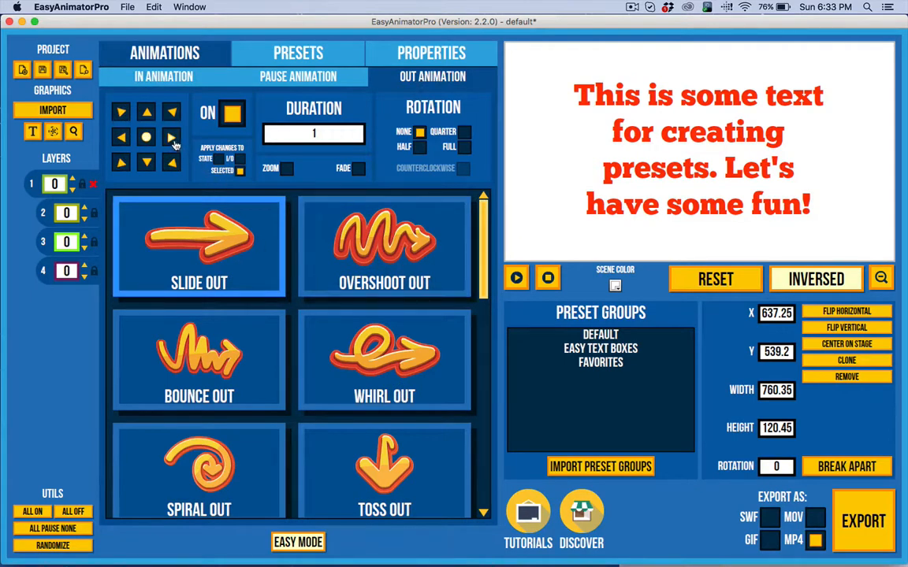
left_click(393, 273)
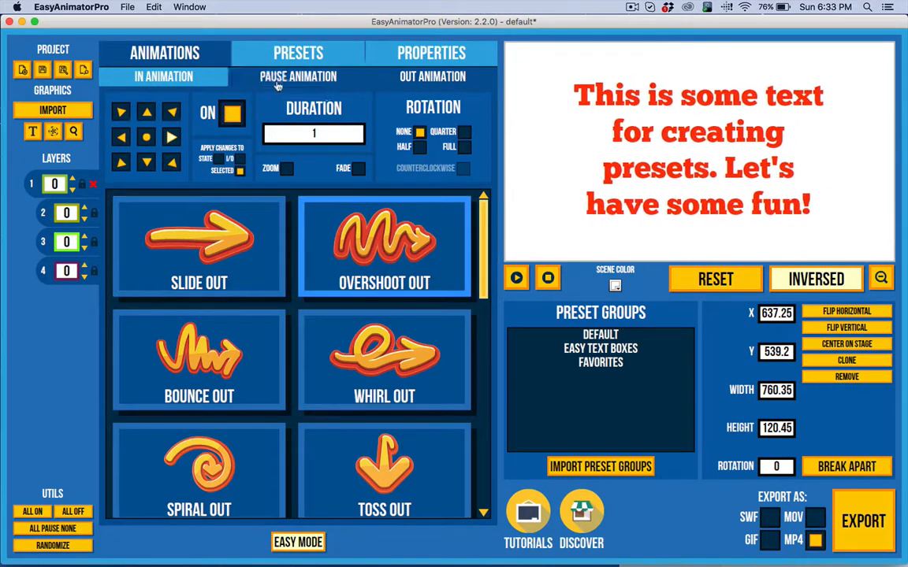
left_click(42, 216)
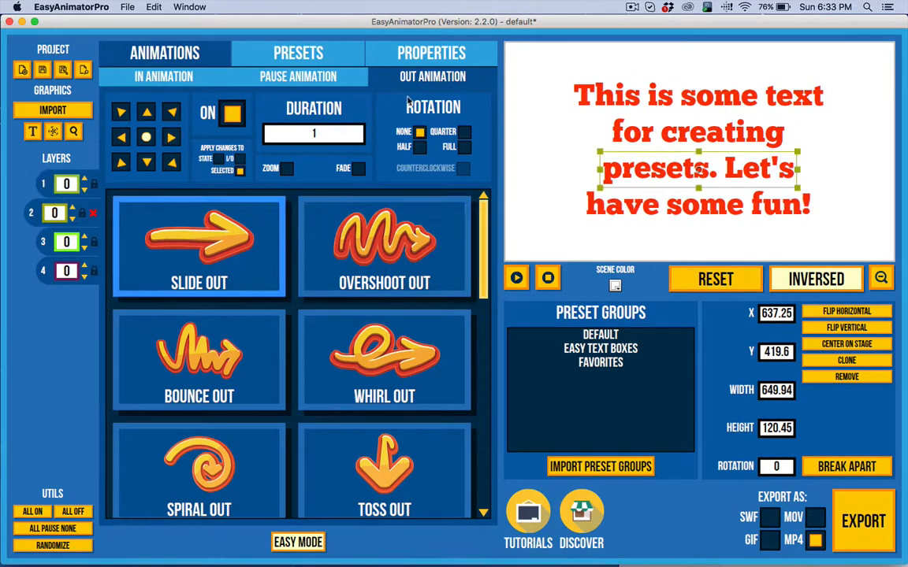
left_click(137, 82)
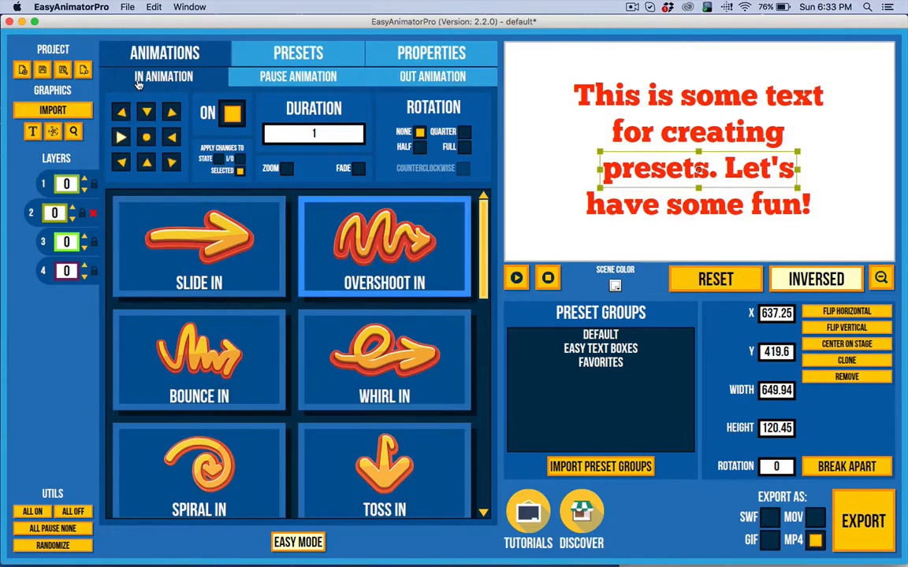
left_click(403, 82)
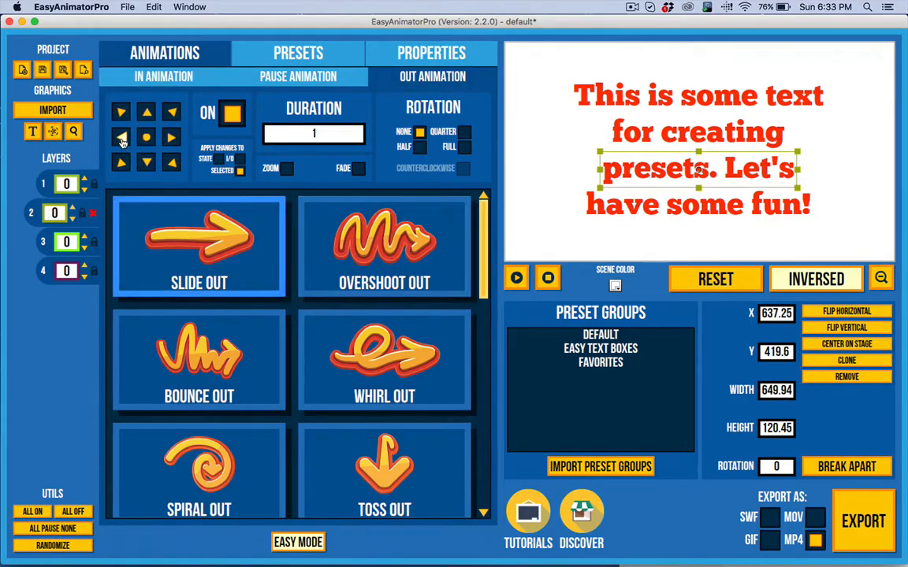
left_click(331, 236)
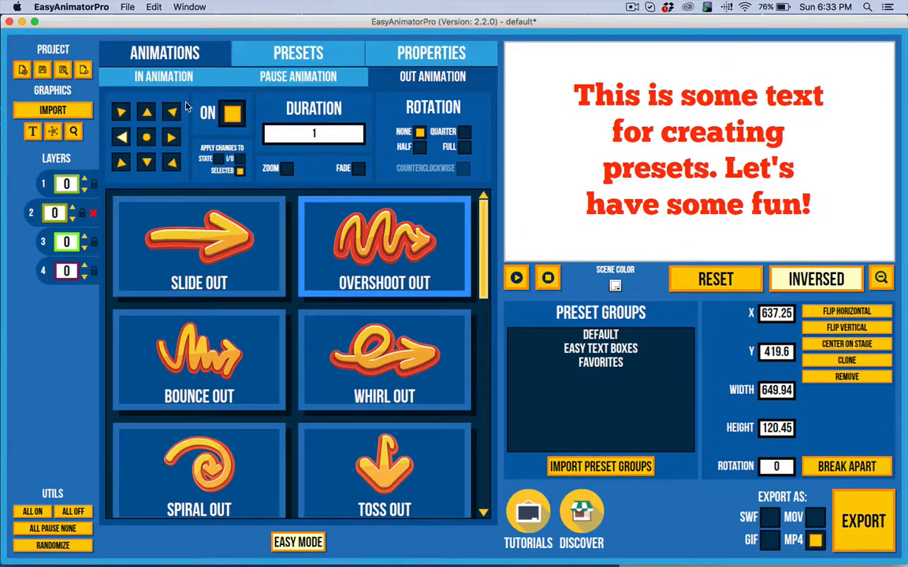
Set Overshoot Out as the out animation of the second line in the rightward direction and the first line in the leftward direction
left_click(157, 77)
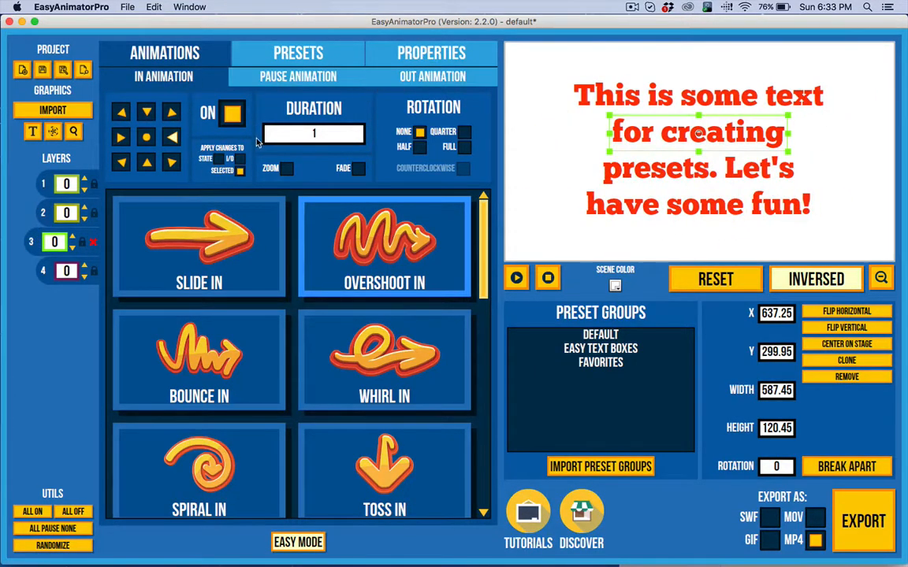
left_click(409, 81)
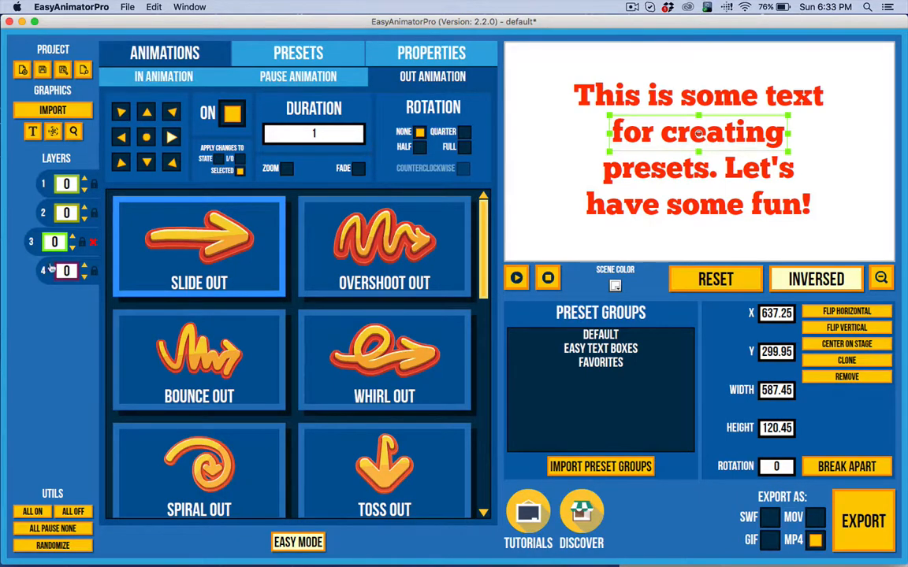
left_click(51, 269)
left_click(139, 79)
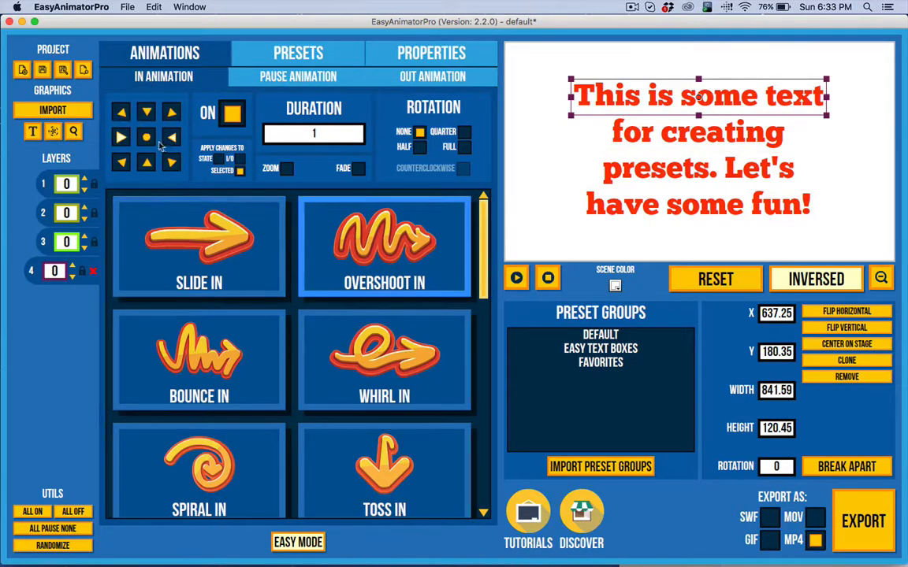
left_click(384, 75)
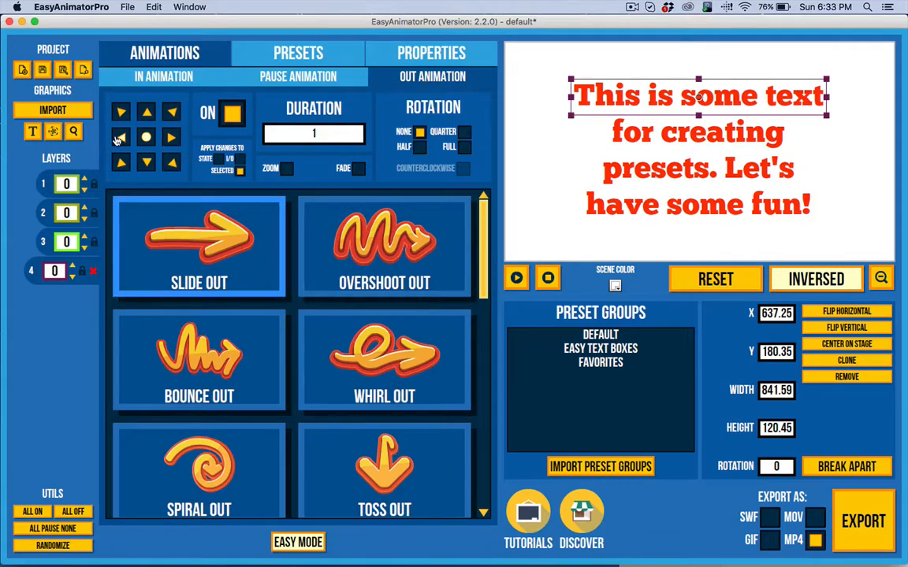
left_click(118, 139)
left_click(387, 320)
left_click(395, 295)
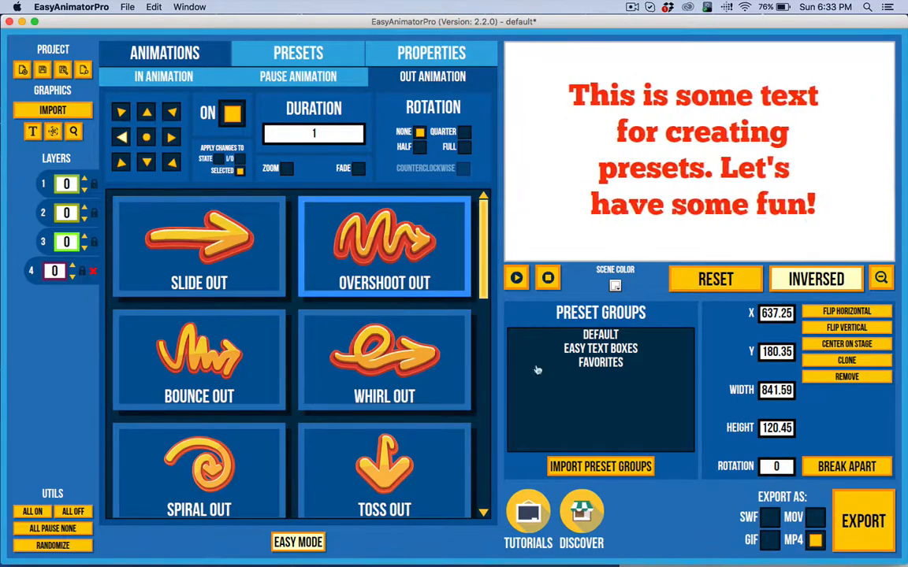
Play the scene and check the out animation settings of the second, third and fourth text lines
left_click(516, 278)
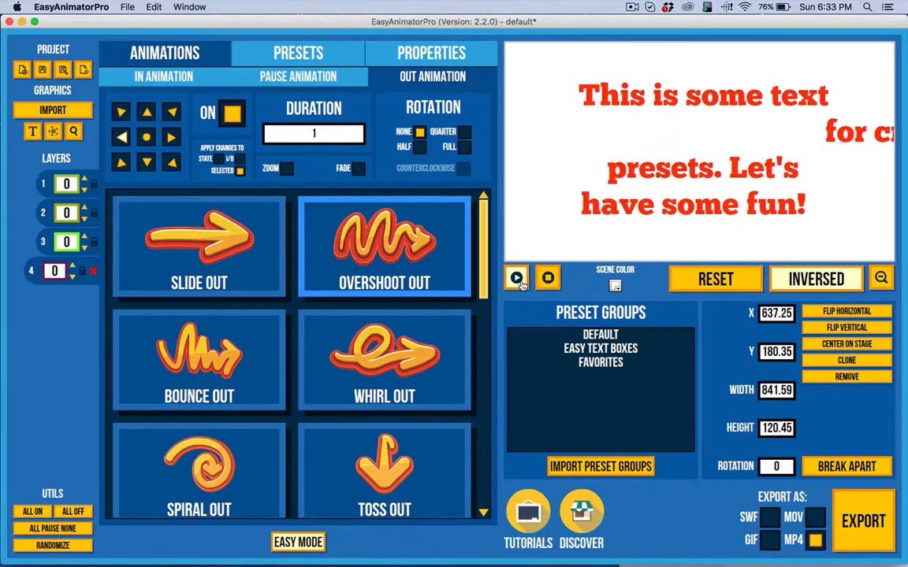
left_click(43, 211)
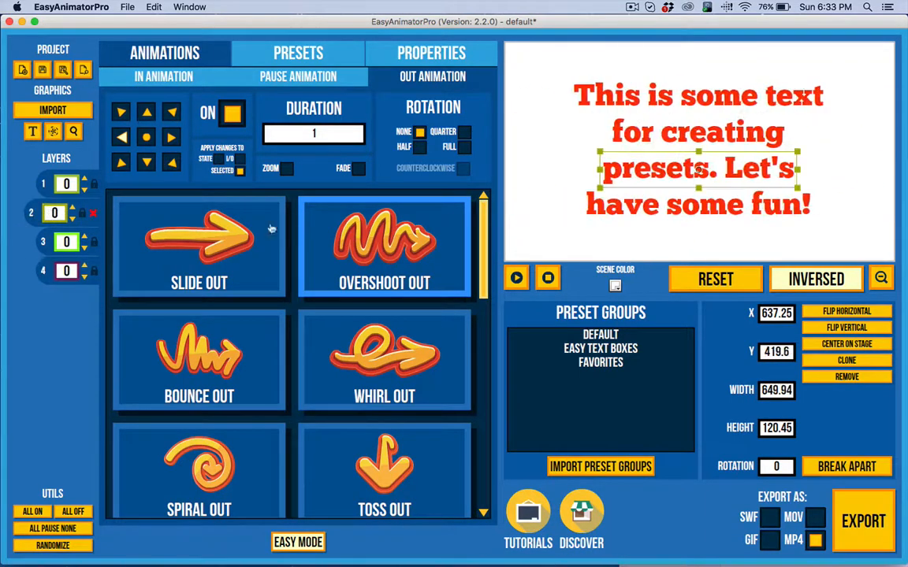
left_click(51, 183)
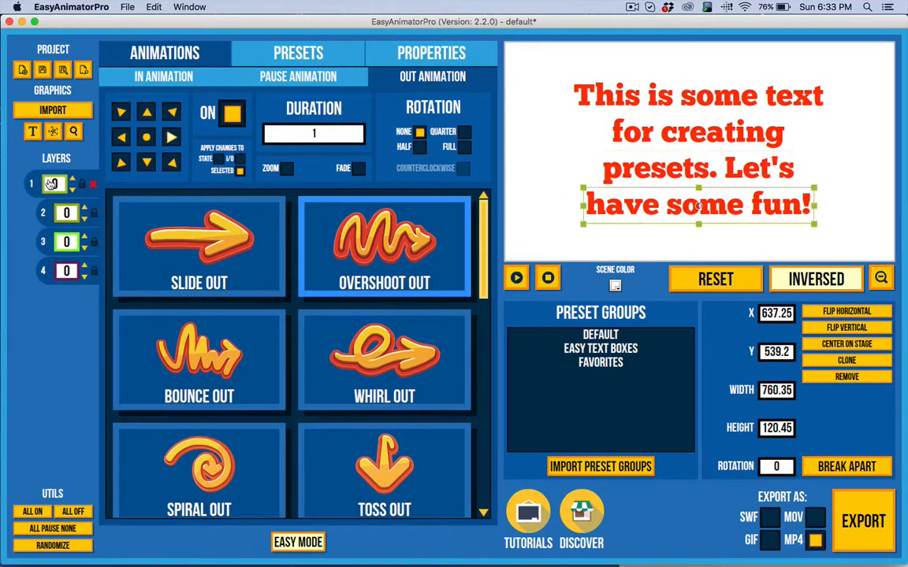
left_click(42, 241)
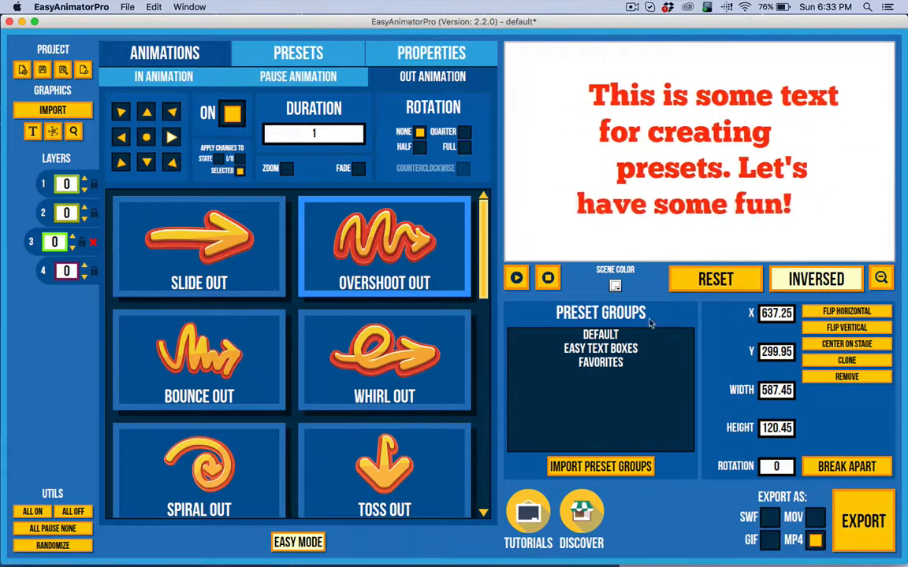
left_click(549, 278)
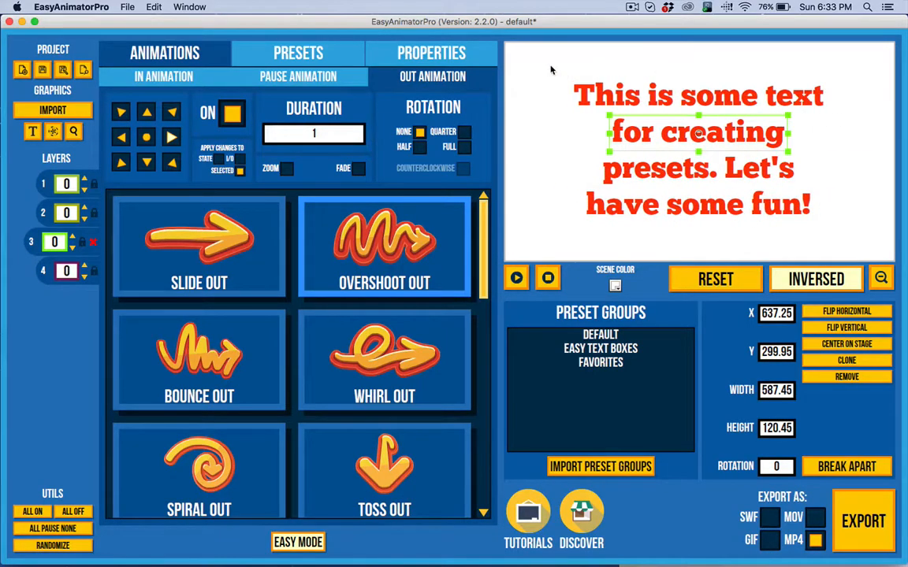
Set the pause animation of all four text lines to Stir Vertical
left_click(551, 70)
left_click(280, 73)
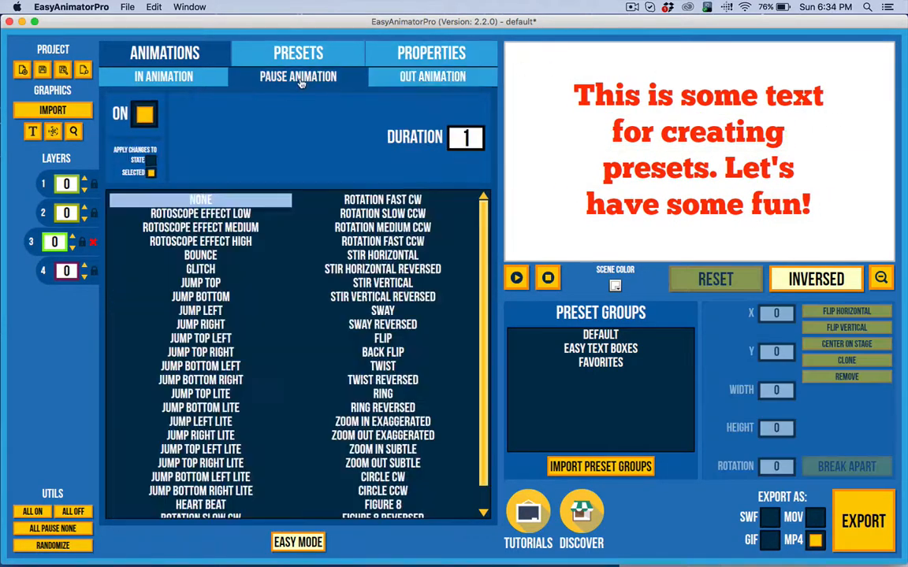
left_click(606, 92)
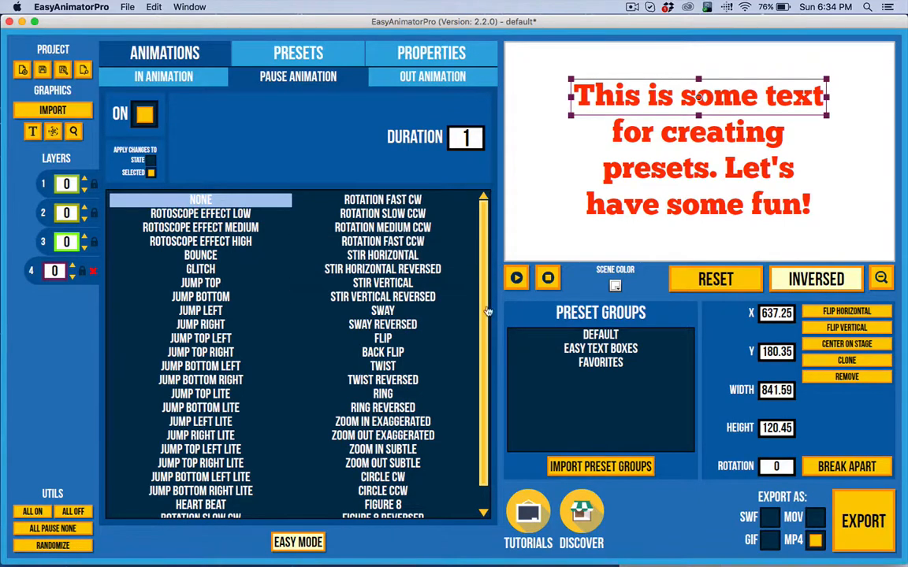
left_click(392, 285)
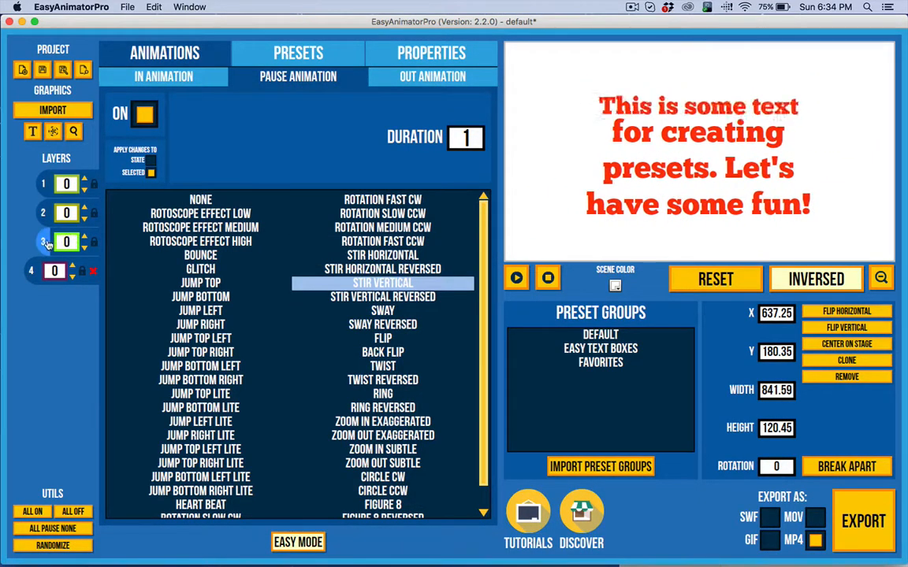
left_click(46, 244)
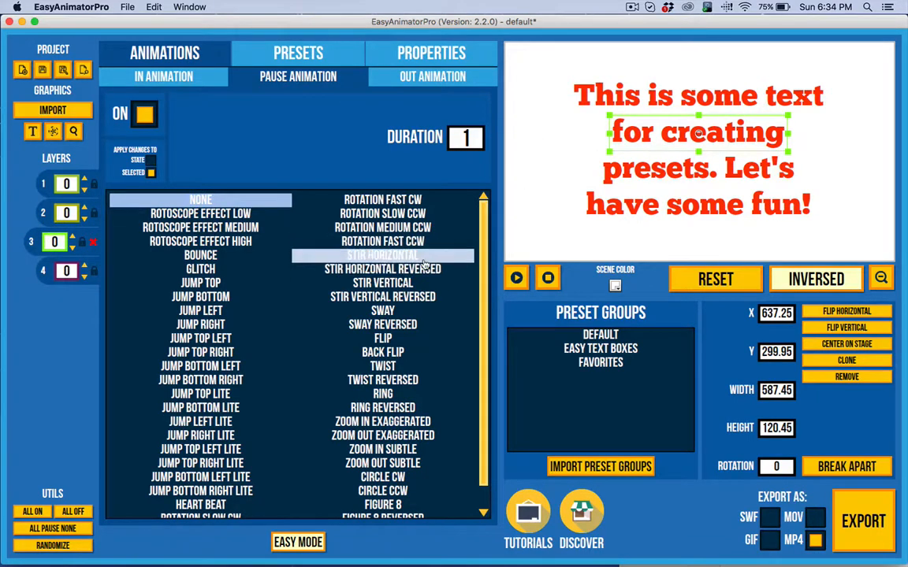
left_click(405, 284)
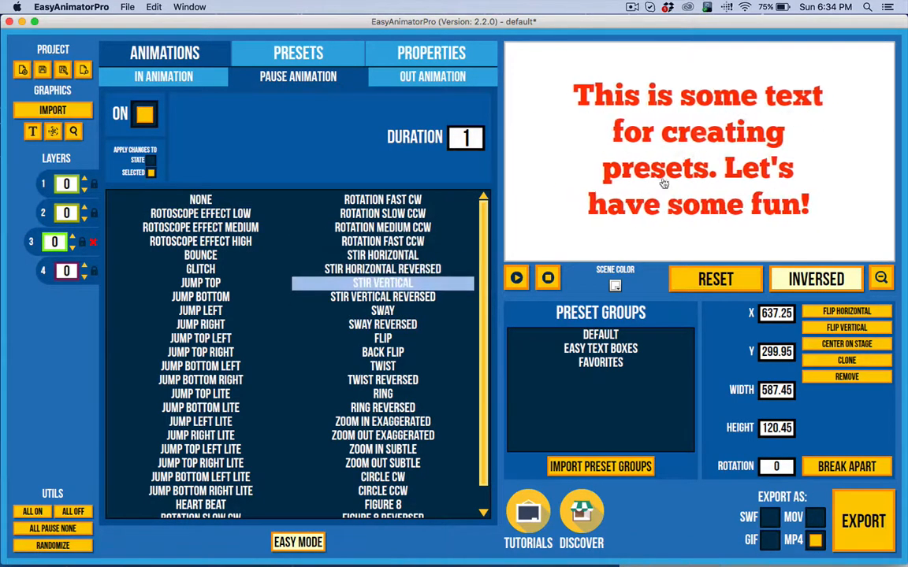
left_click(645, 177)
left_click(382, 255)
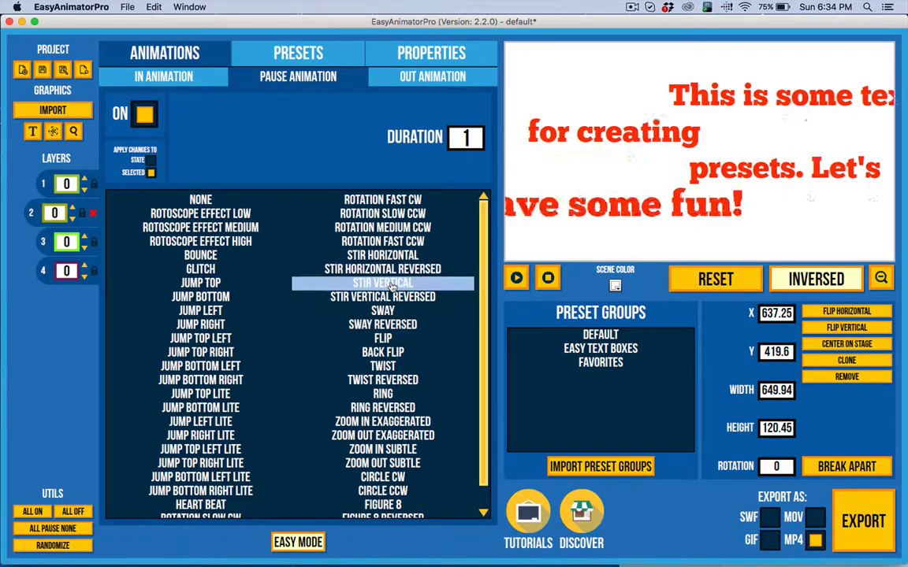
left_click(655, 202)
left_click(382, 283)
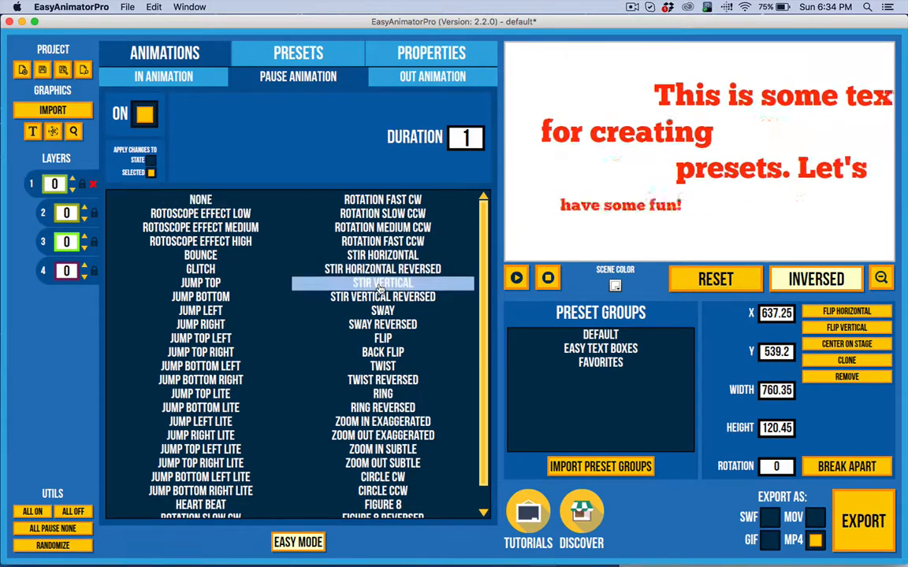
Play the scene's animations and open the list of presets
left_click(520, 290)
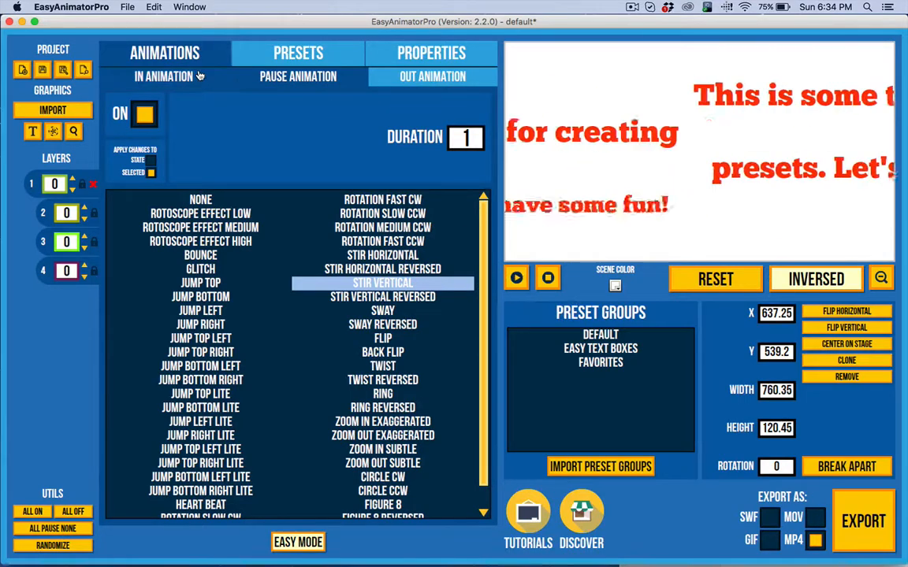
left_click(298, 53)
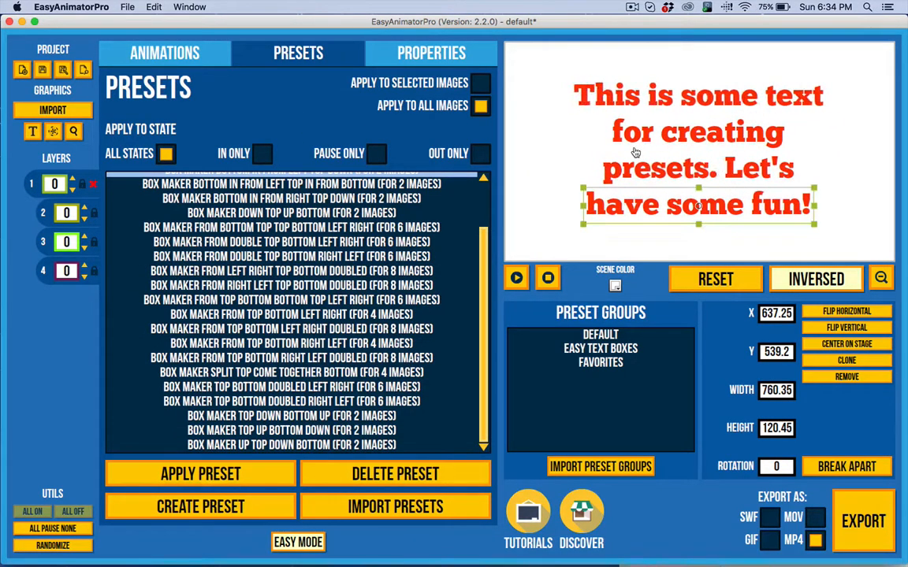
left_click(516, 278)
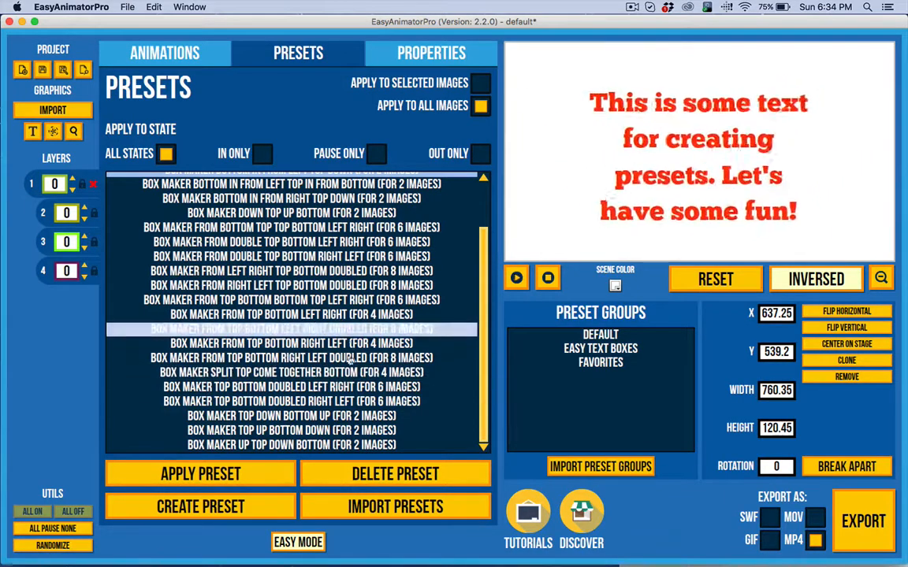
Create a preset named AAA NEW 2 while the Easy Text Boxes group is open
left_click(185, 508)
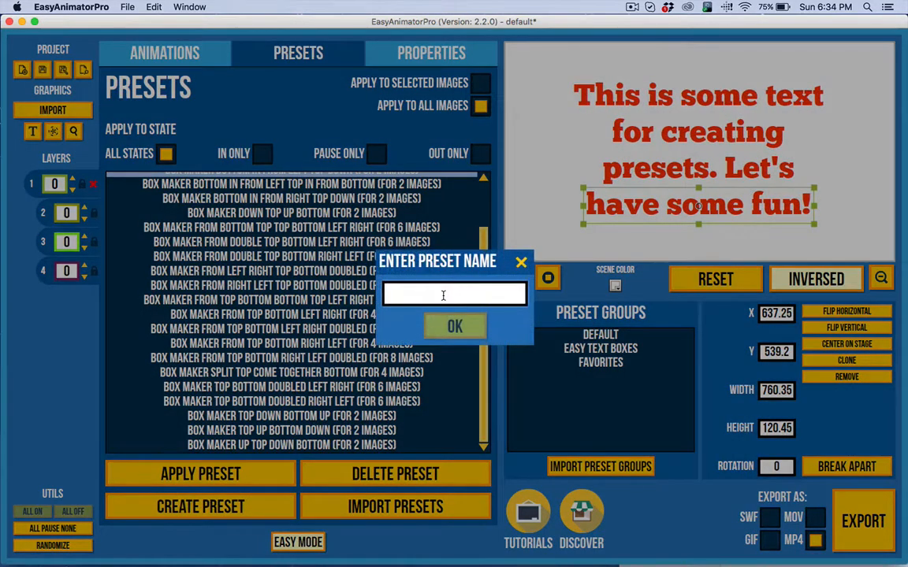
type("AAA NEW 2")
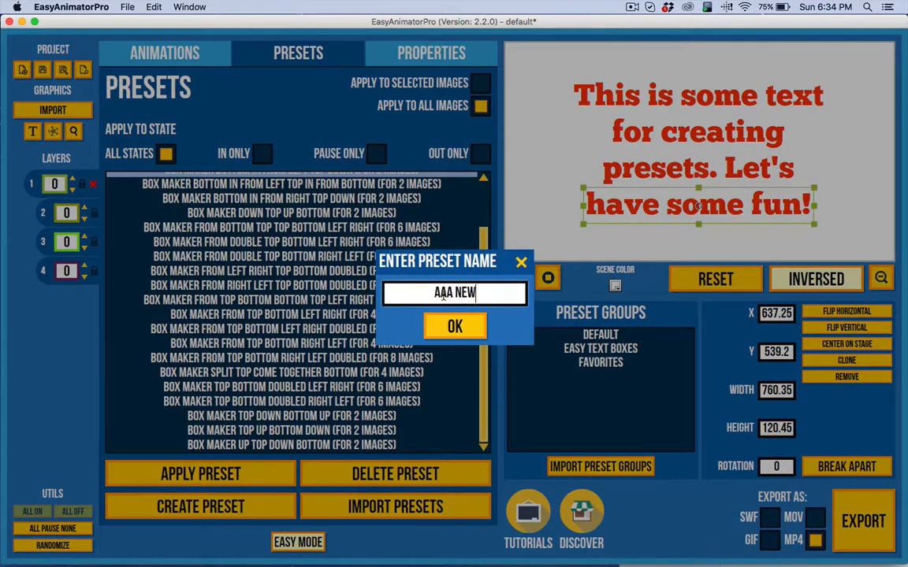
left_click(456, 327)
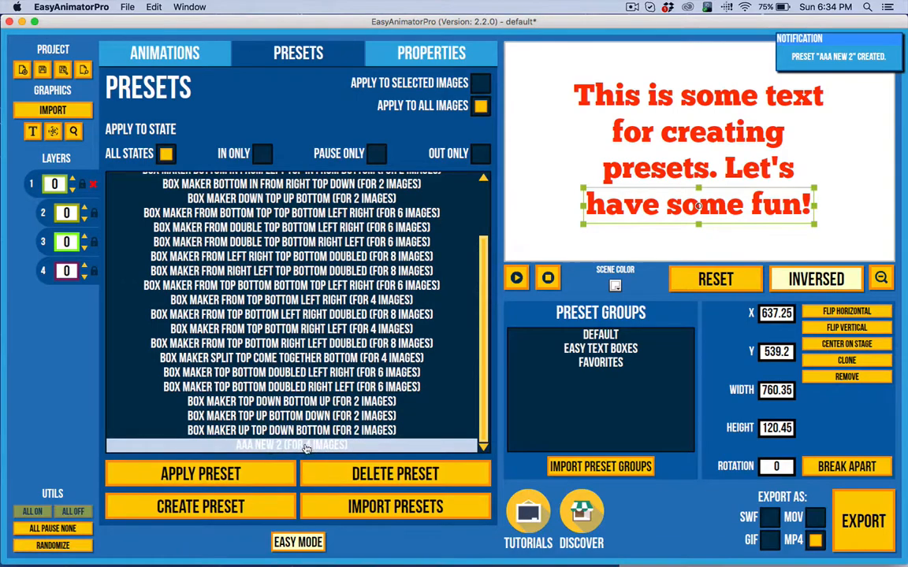
Open the Default preset group, create a preset named AAA NEW 2 in it, and check the end of its list
scroll(264, 236, "up", 5)
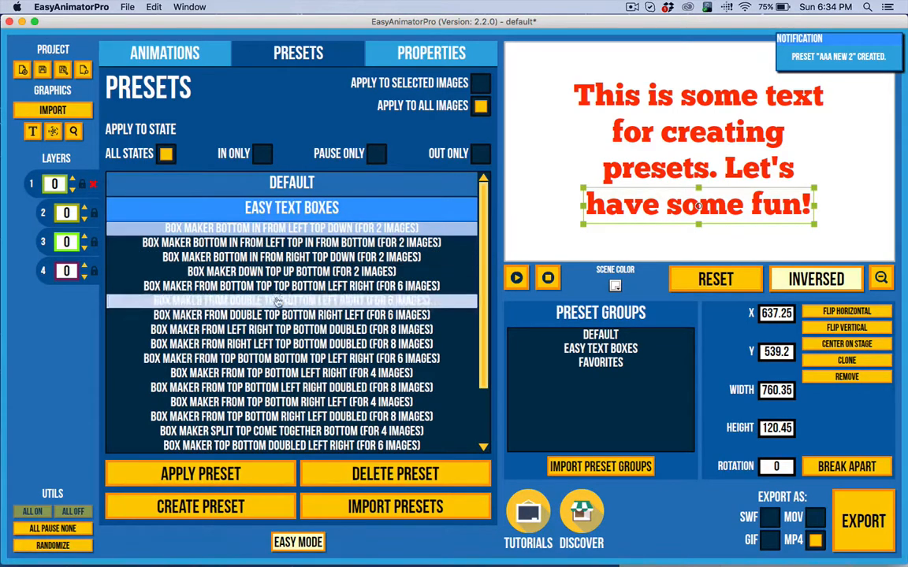
scroll(276, 308, "down", 3)
scroll(278, 186, "up", 3)
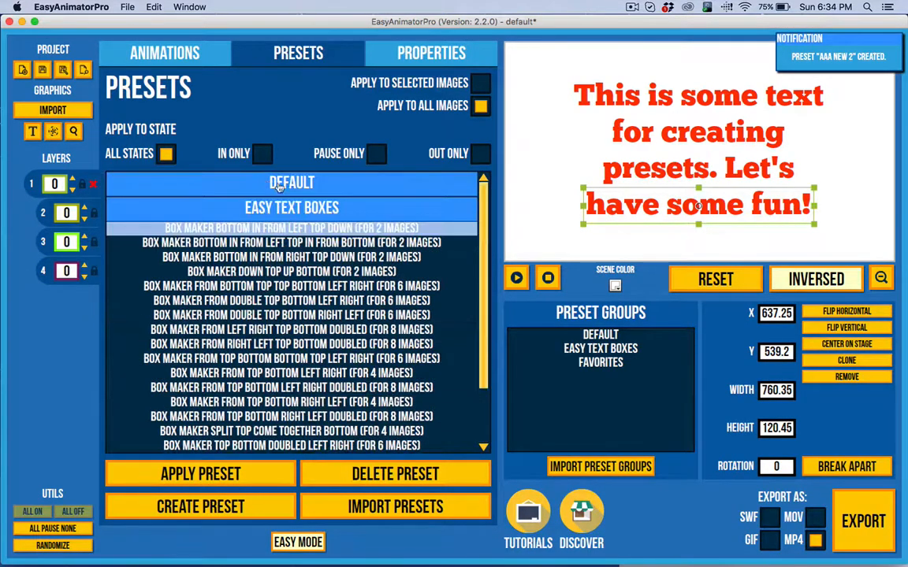
left_click(233, 182)
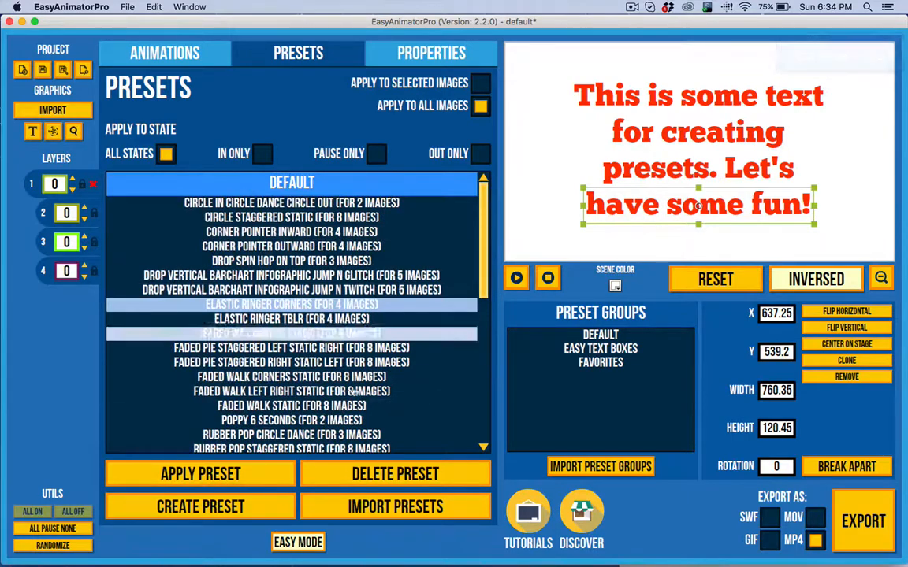
left_click(202, 508)
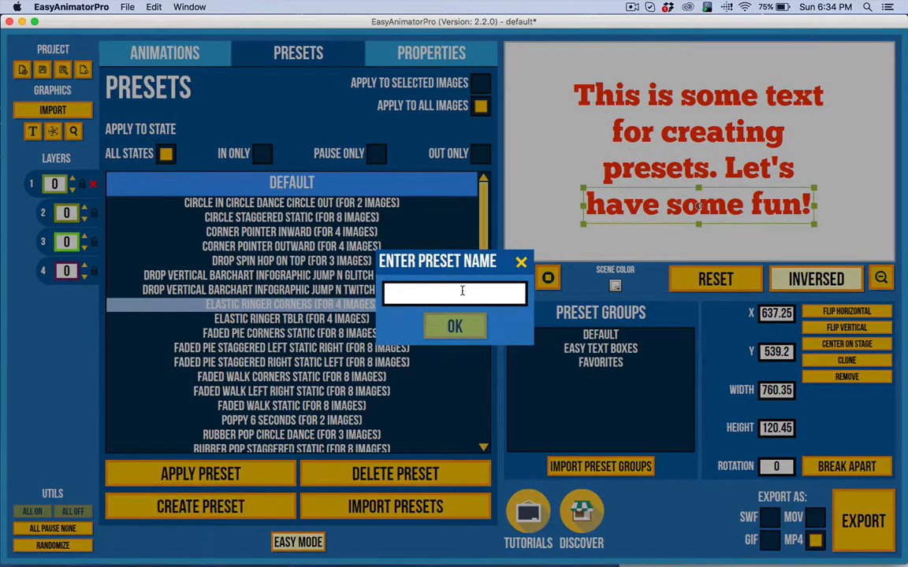
type("AAA NEW 2")
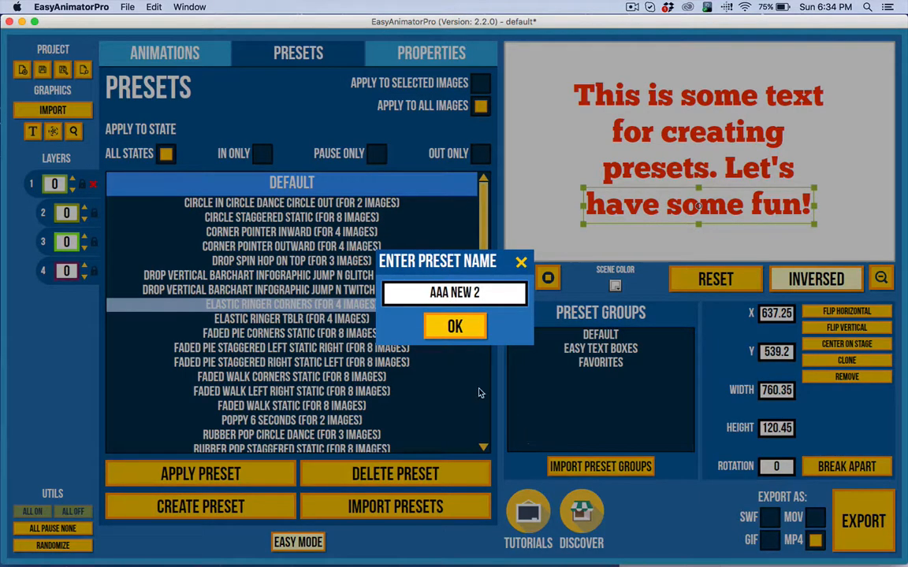
key("Return")
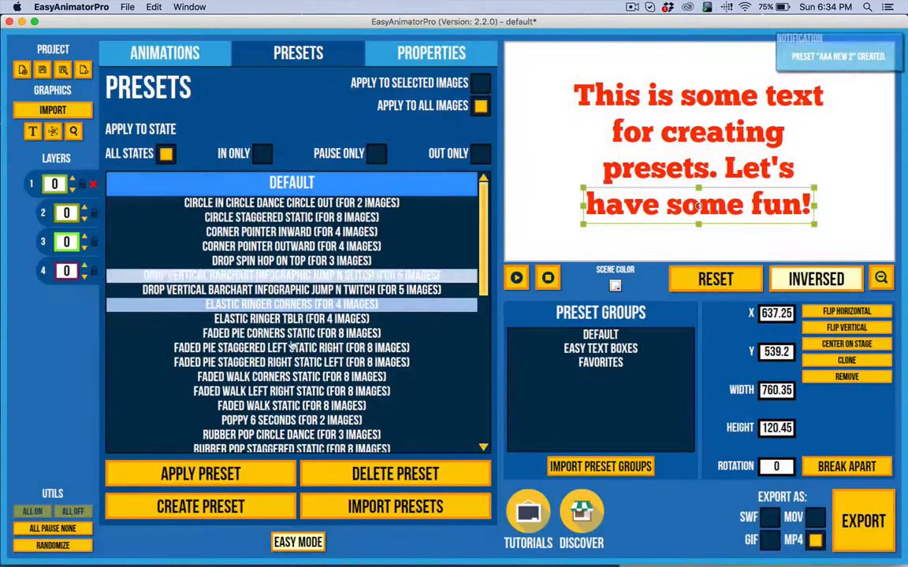
left_click_drag(483, 286, 483, 437)
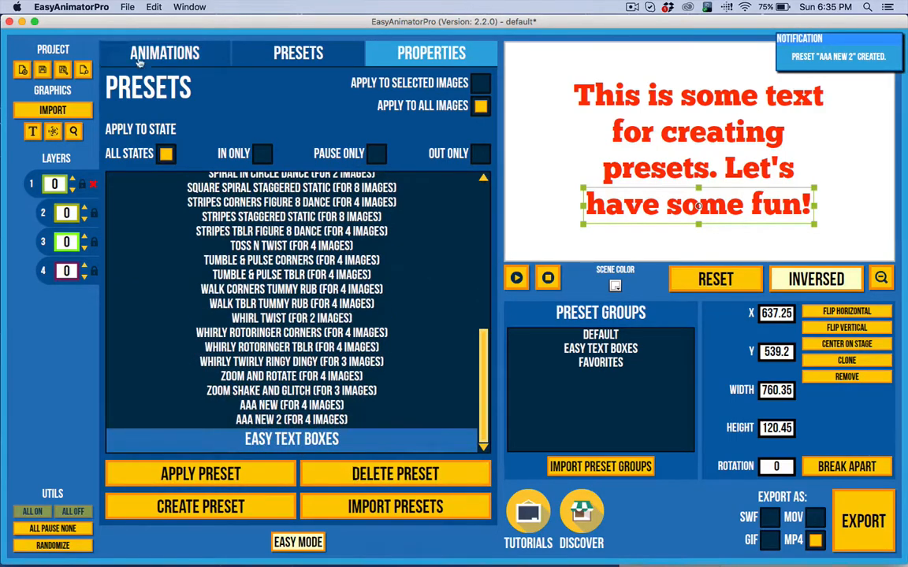
Switch to Finder to check the Presets folder for the new preset file, and return to EasyAnimatorPro
left_click_drag(57, 21, 435, 21)
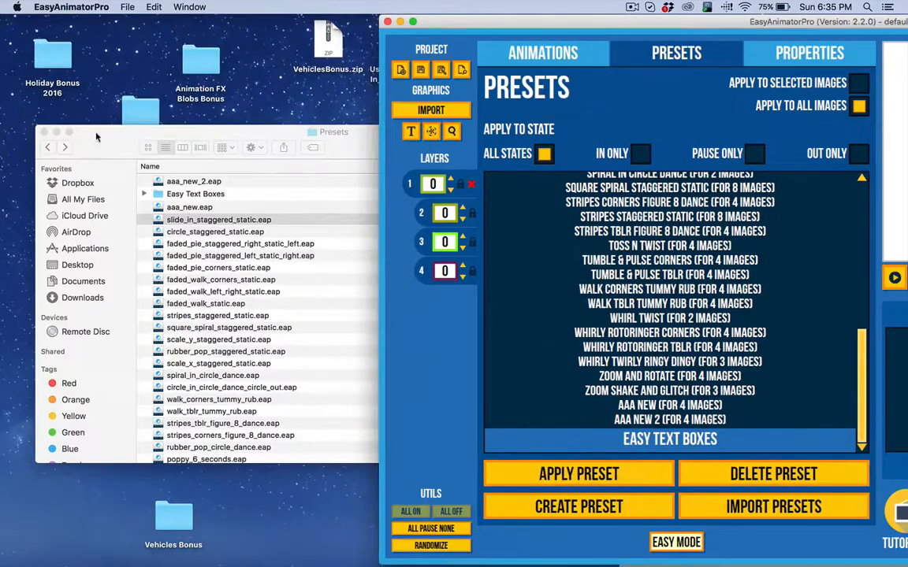
left_click(96, 137)
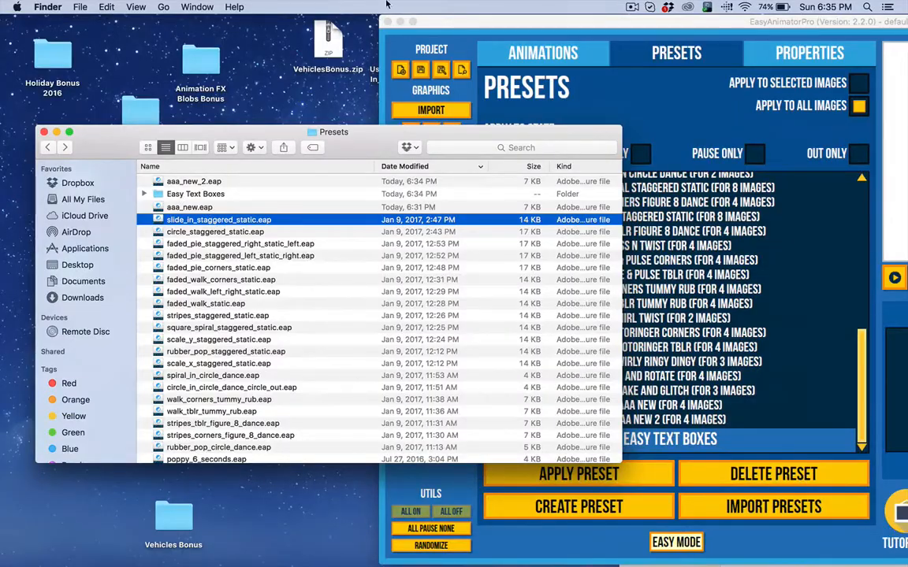
left_click_drag(406, 21, 23, 22)
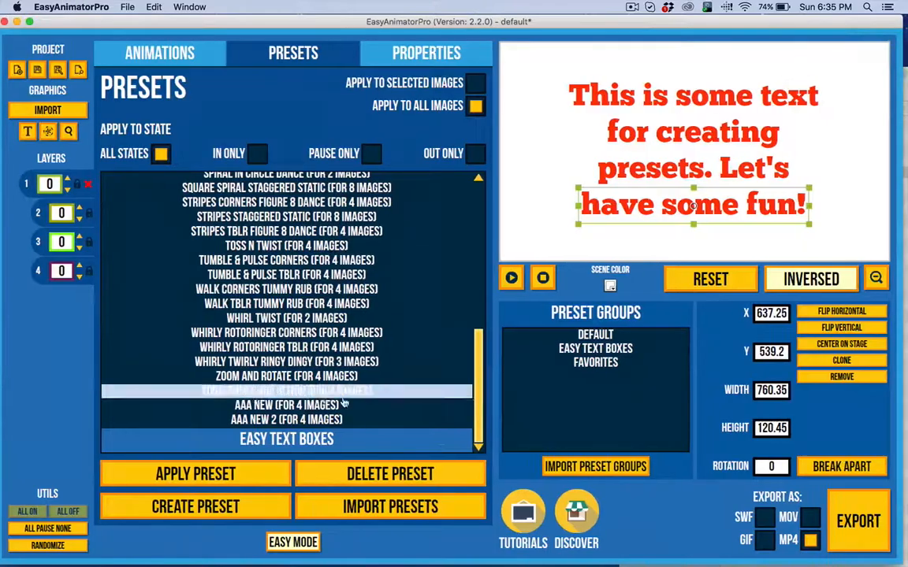
Delete the AAA NEW 2 preset from the Easy Text Boxes group and confirm the deletion
left_click(346, 440)
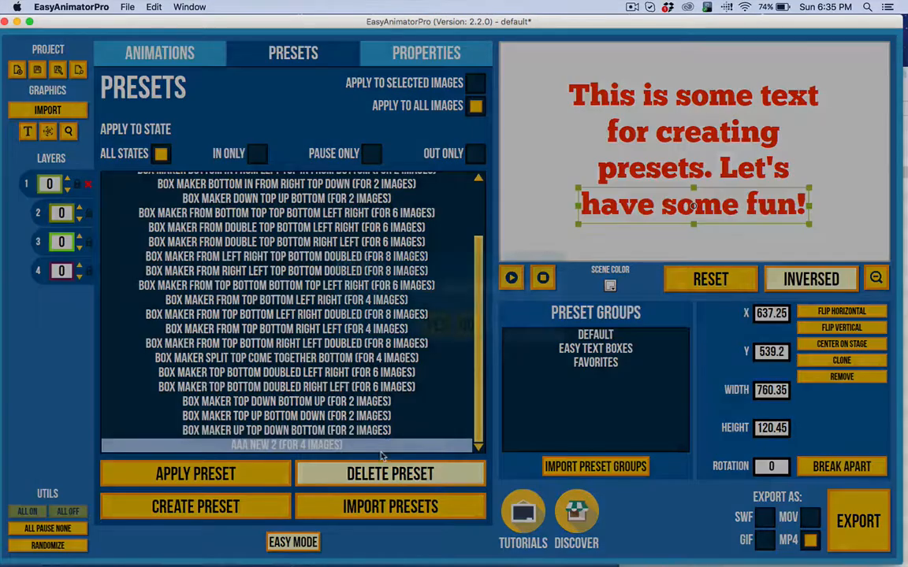
left_click(422, 473)
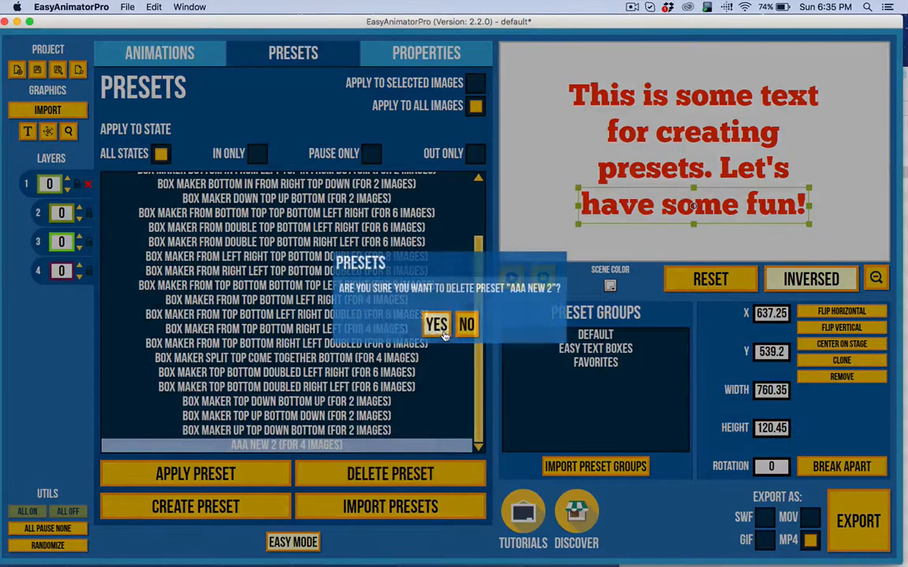
left_click(436, 326)
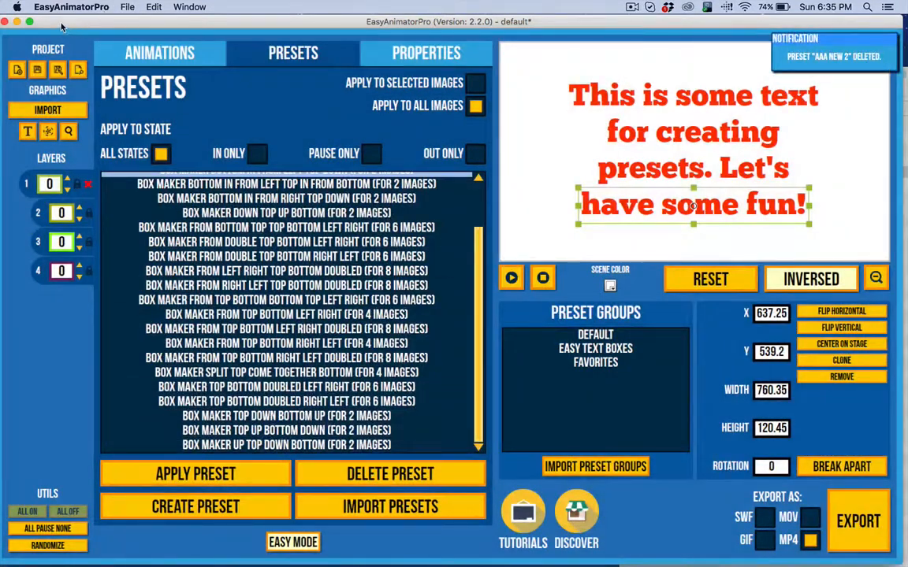
Switch to Finder, browse from Documents through EasyAnimatorPro to Presets, view the Easy Text Boxes subfolder, and go back to Presets
left_click_drag(62, 27, 450, 24)
left_click(90, 139)
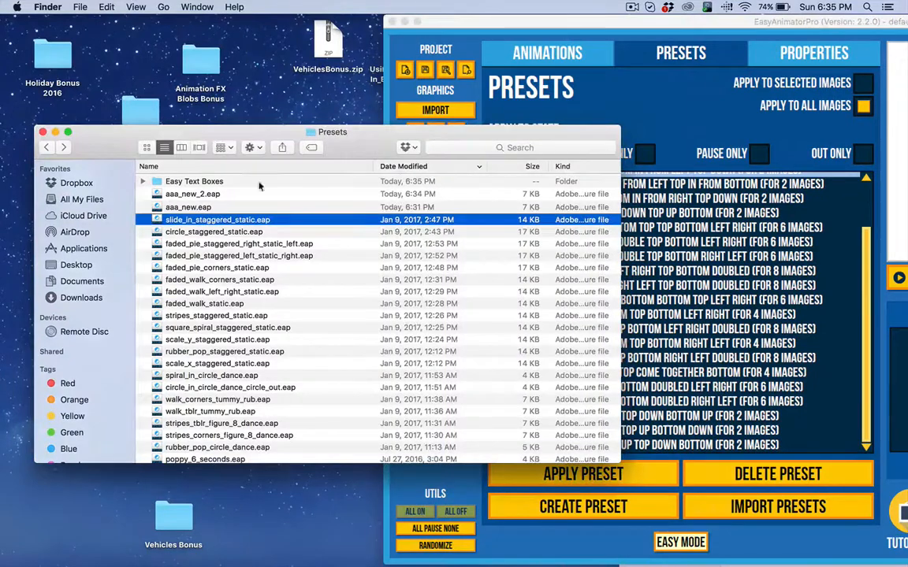
left_click(81, 281)
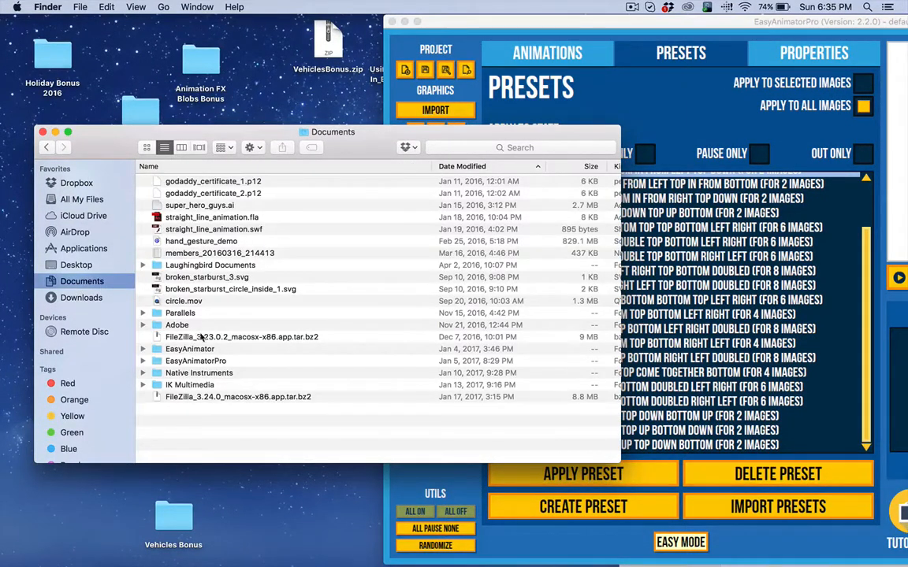
double_click(189, 361)
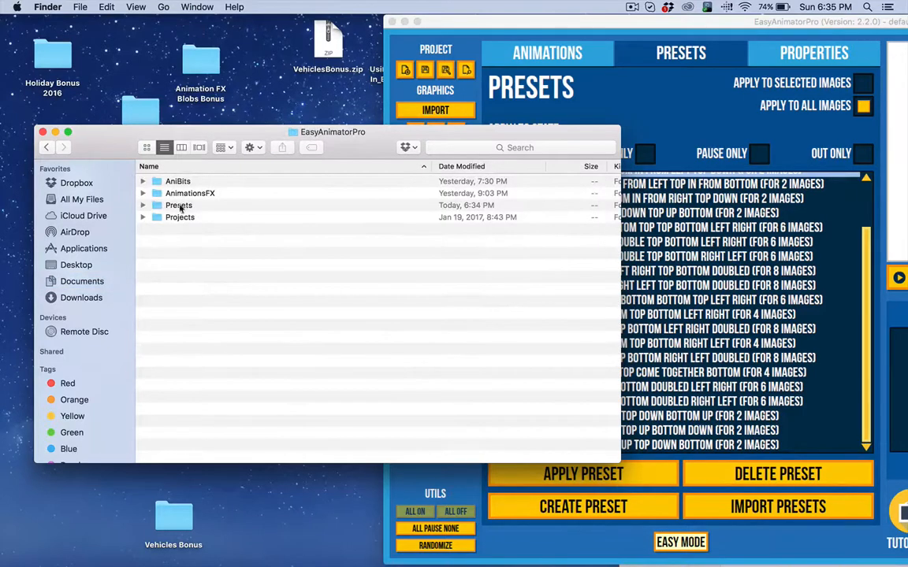
double_click(179, 205)
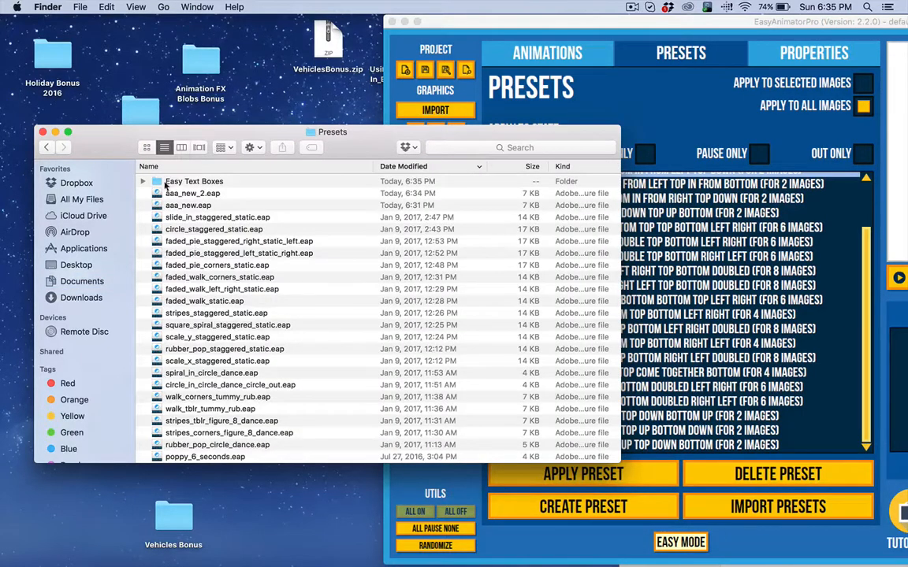
double_click(181, 181)
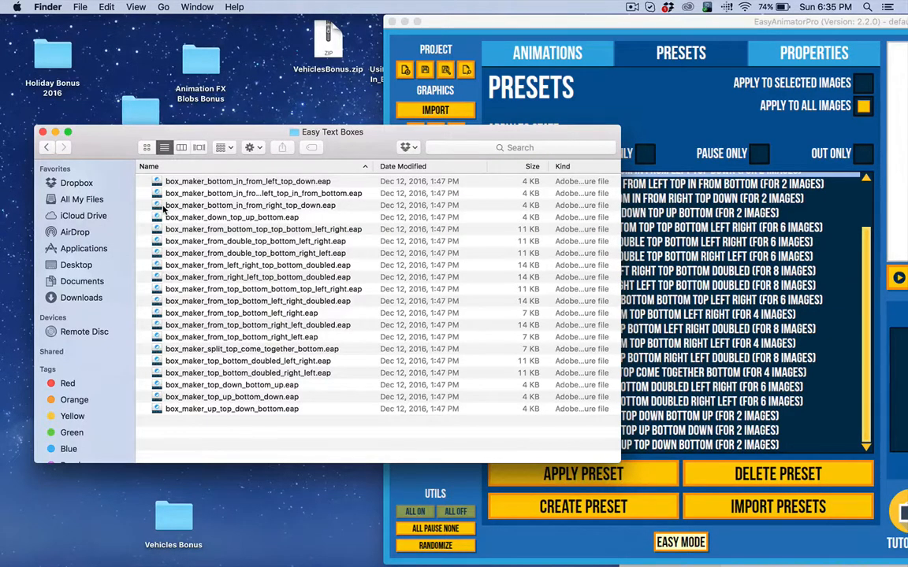
left_click(48, 148)
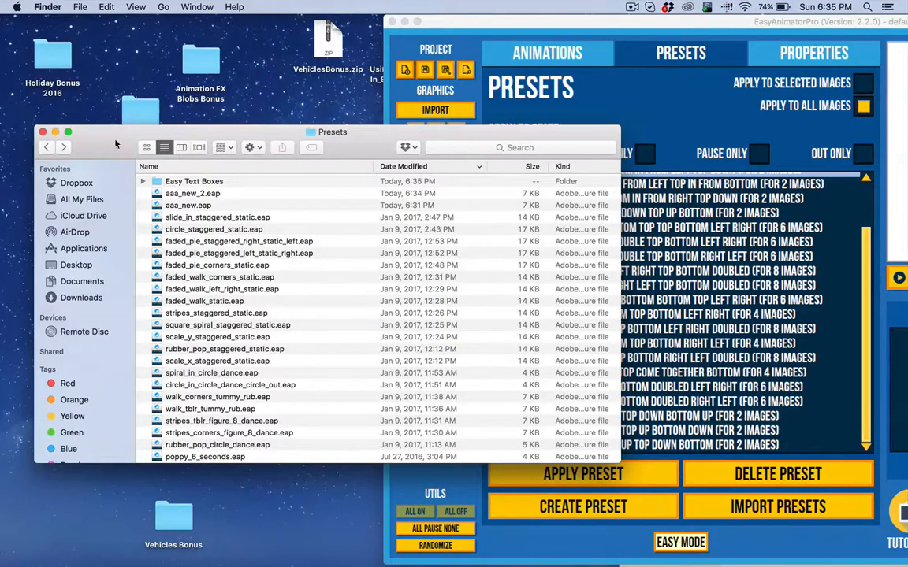
Arrange the Finder and EasyAnimatorPro windows to compare the Presets folder with the preset groups, and return to EasyAnimatorPro
left_click_drag(115, 144, 75, 137)
left_click_drag(468, 23, 183, 5)
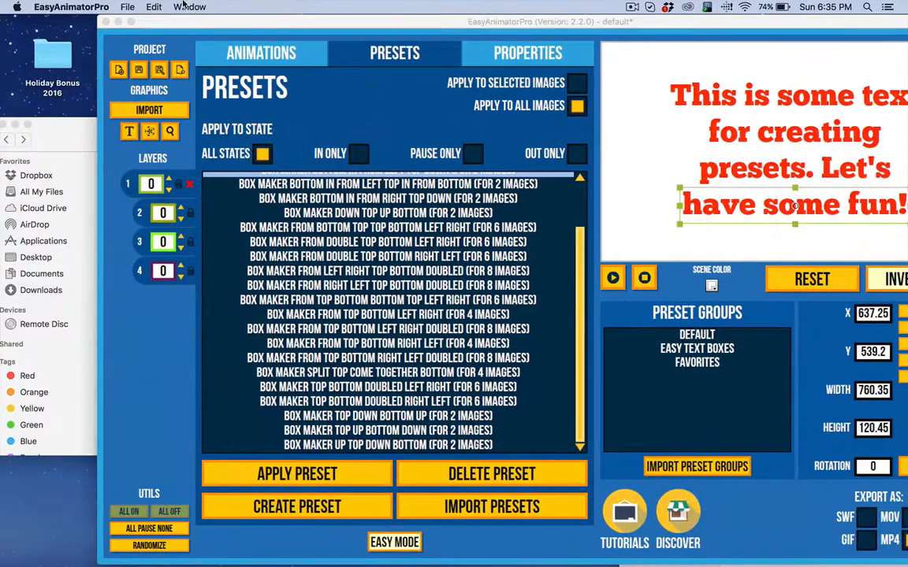
left_click(70, 138)
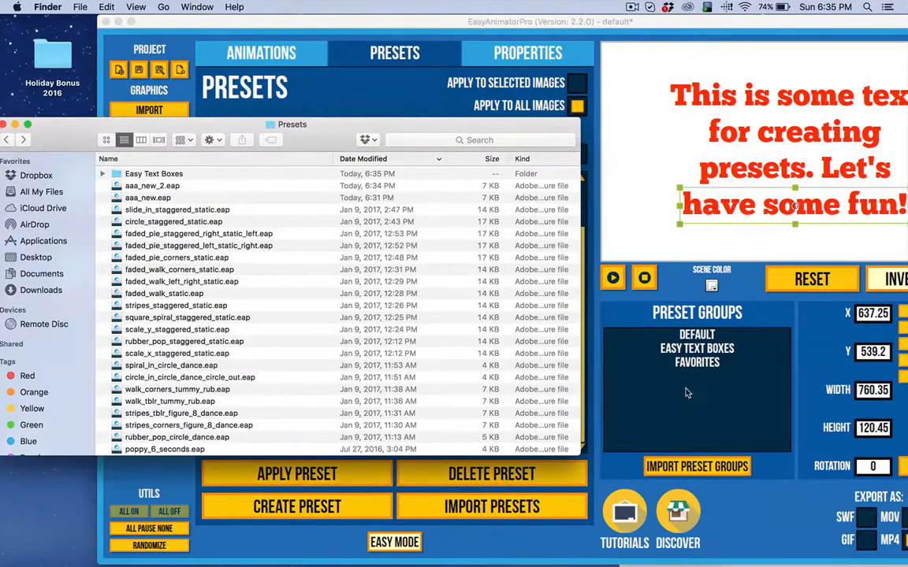
left_click(394, 33)
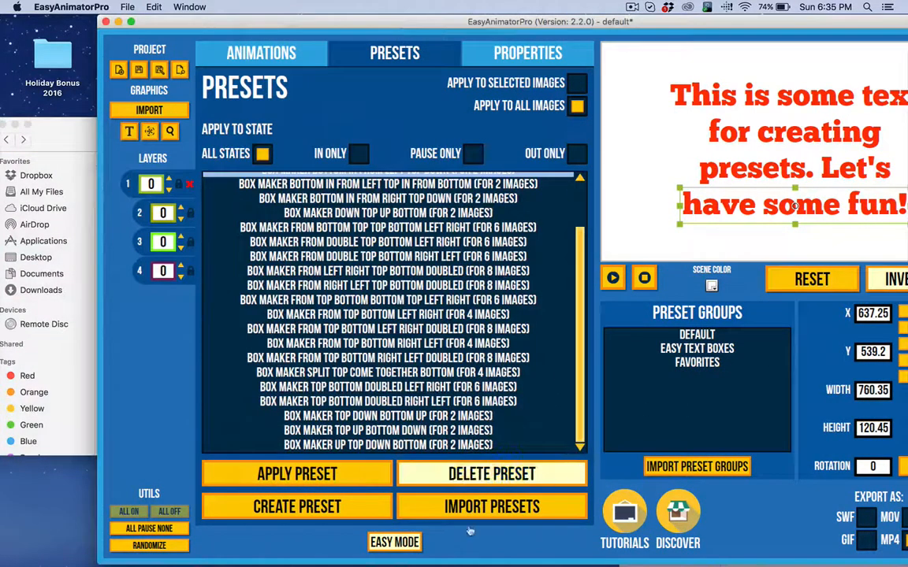
View the favorites area in Easy Mode alongside the Presets folder in Finder, and return to Advanced Mode
left_click(394, 542)
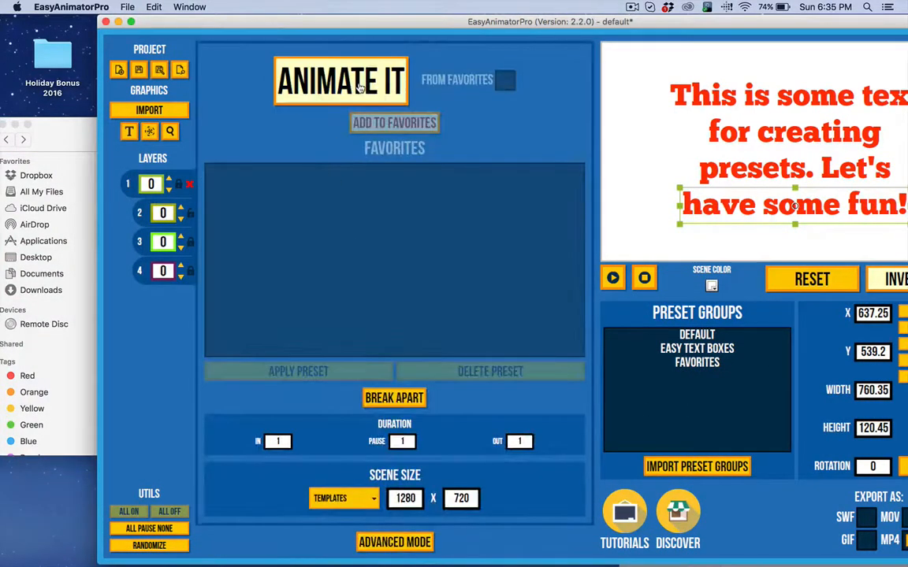
left_click(80, 145)
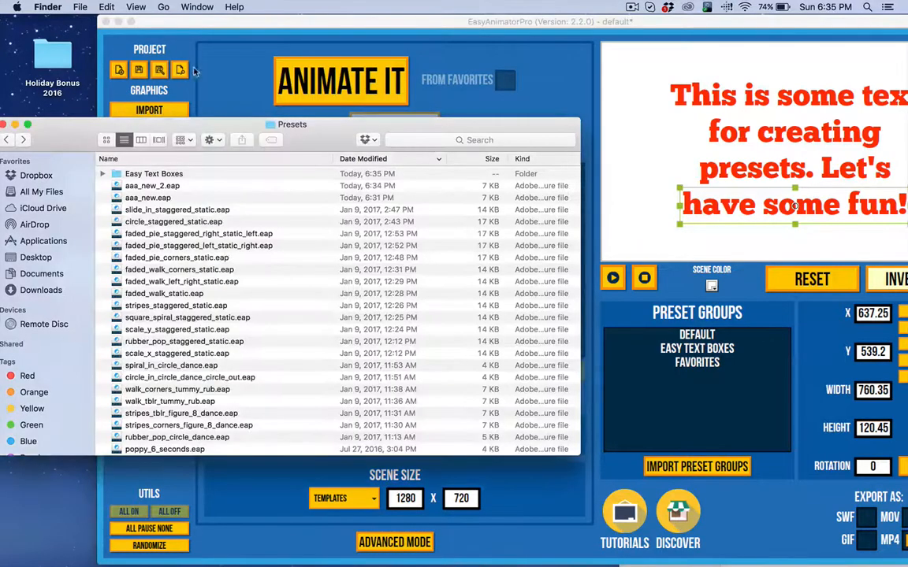
left_click(205, 35)
left_click_drag(201, 23, 123, 23)
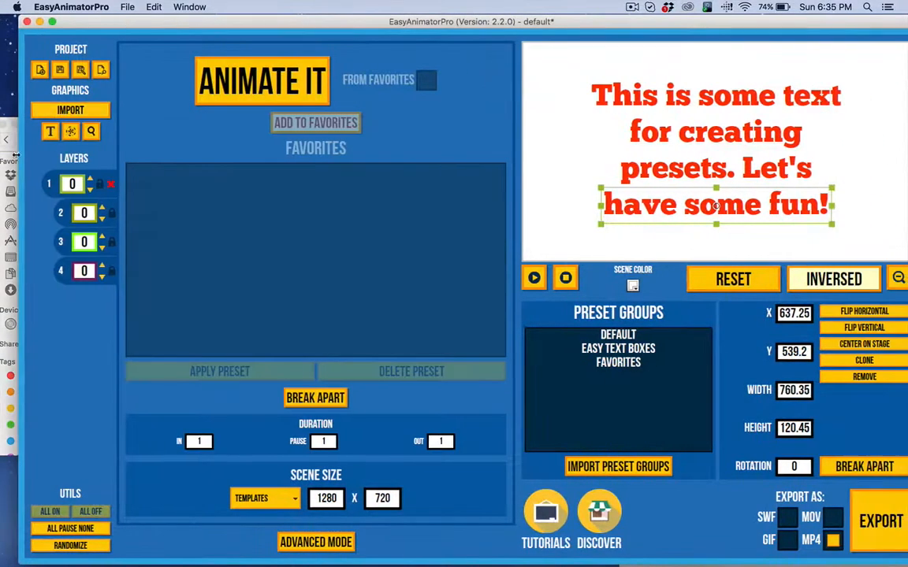
left_click(9, 156)
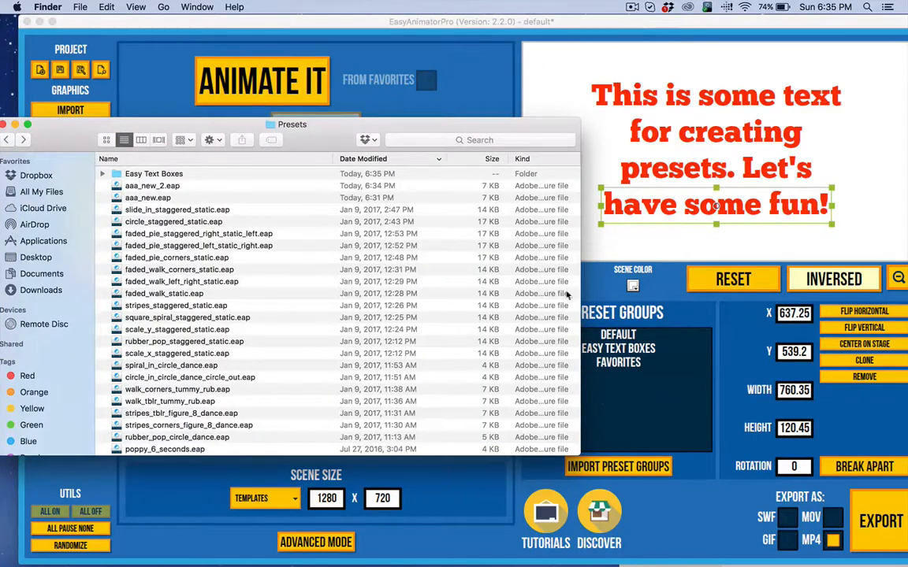
left_click(415, 41)
left_click(318, 540)
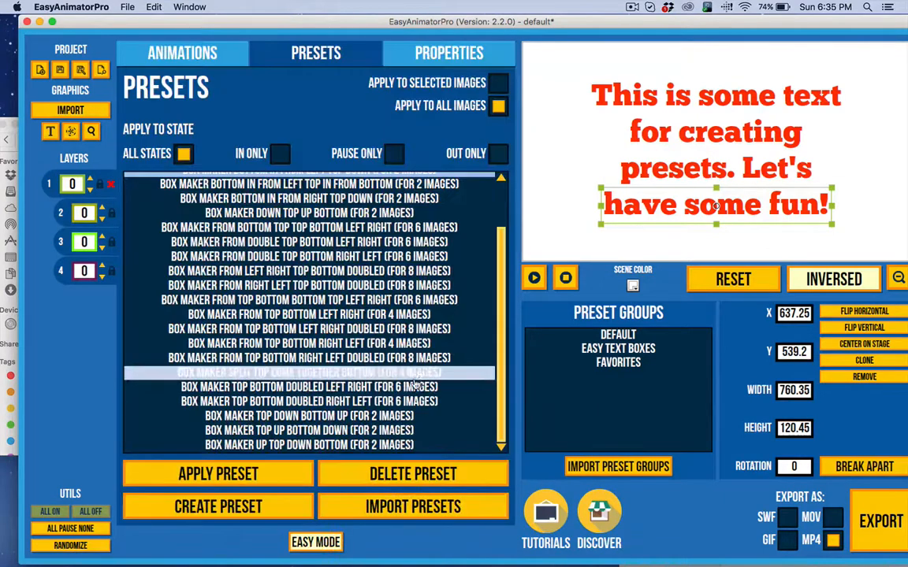
View the end of the Default preset group, reopen the Easy Text Boxes group, and switch to the Presets folder in Finder
scroll(393, 260, "up", 5)
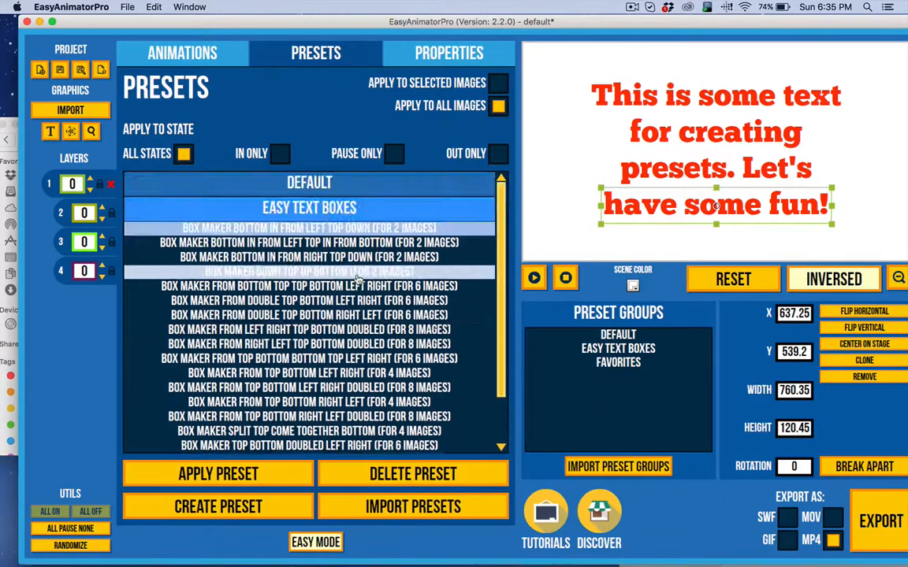
left_click(308, 192)
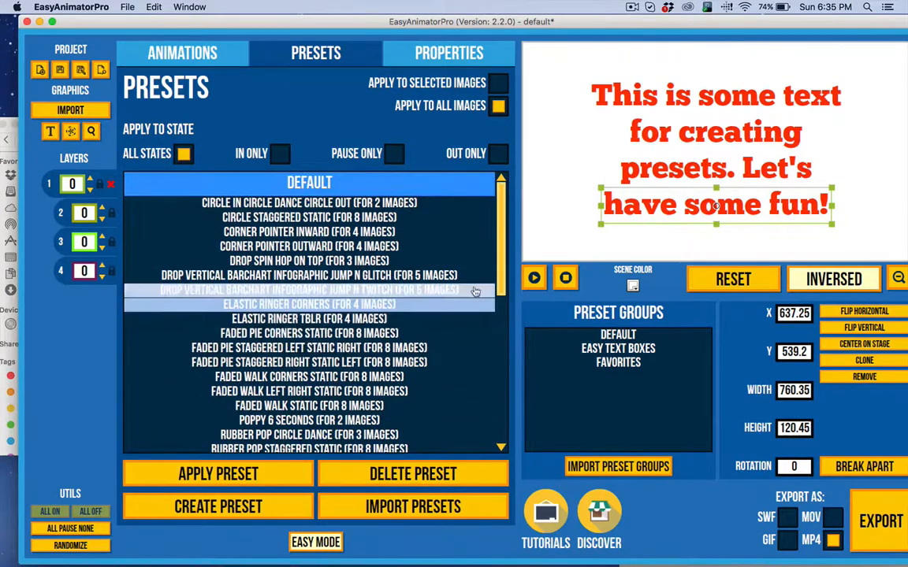
left_click_drag(500, 289, 500, 441)
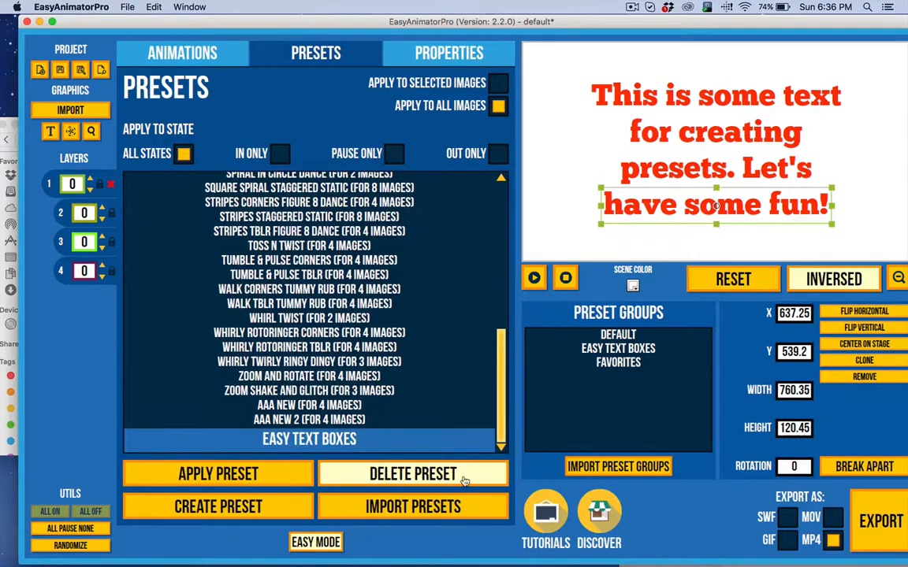
left_click(401, 453)
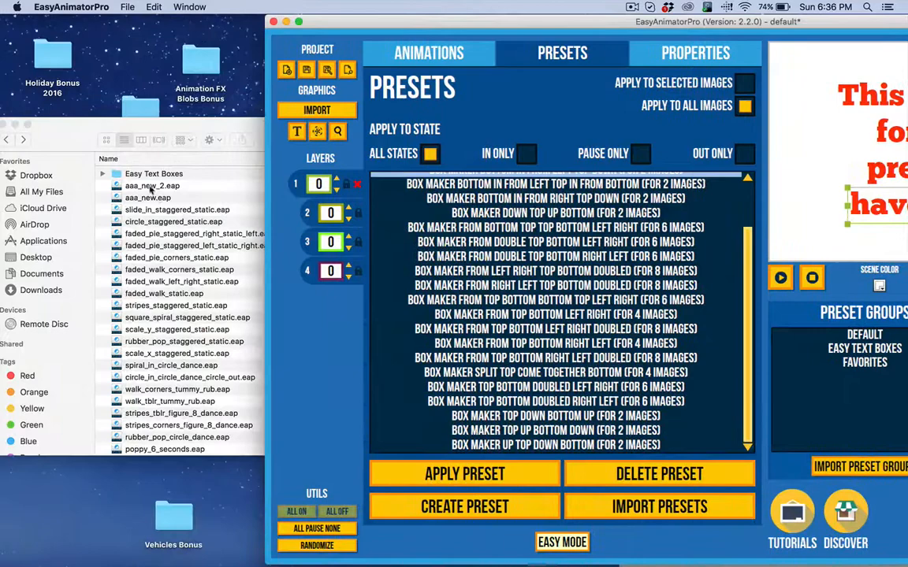
left_click(150, 188)
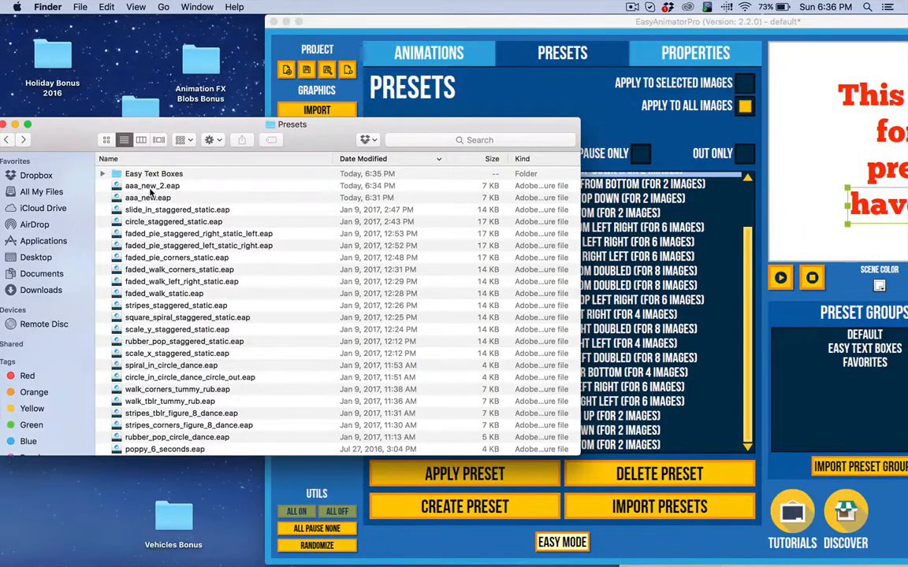
Switch to EasyAnimatorPro, view the Easy Text Boxes presets beside the Finder window, and open the Default preset group
left_click_drag(421, 22, 187, 6)
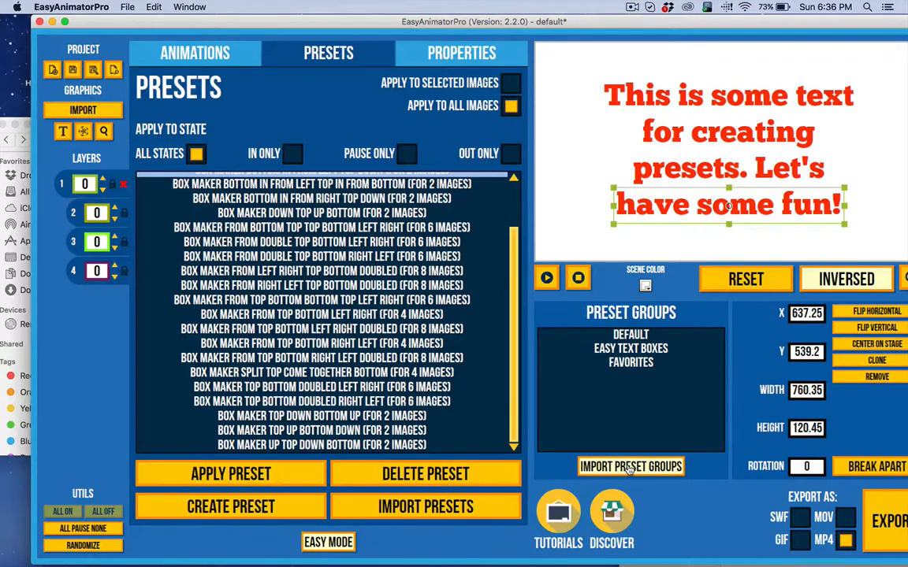
left_click(609, 349)
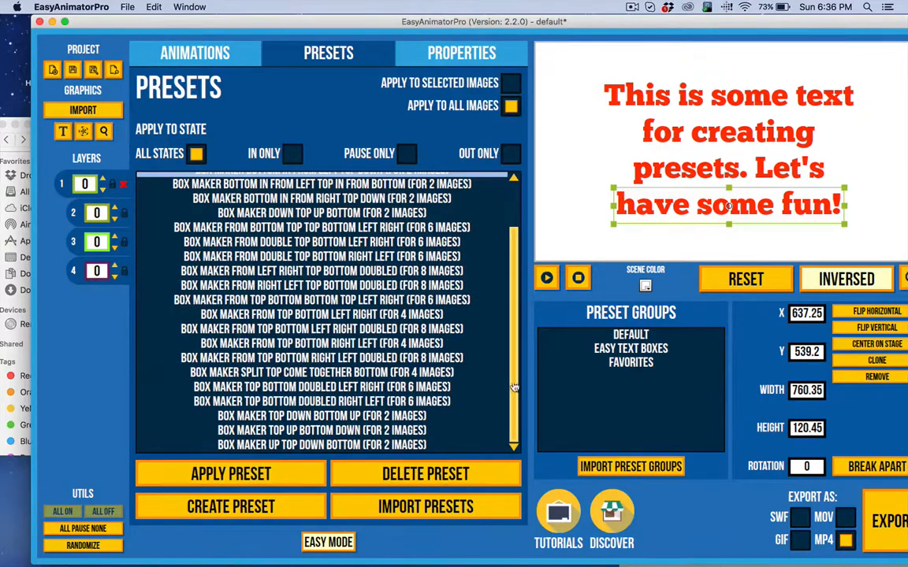
scroll(504, 229, "up", 3)
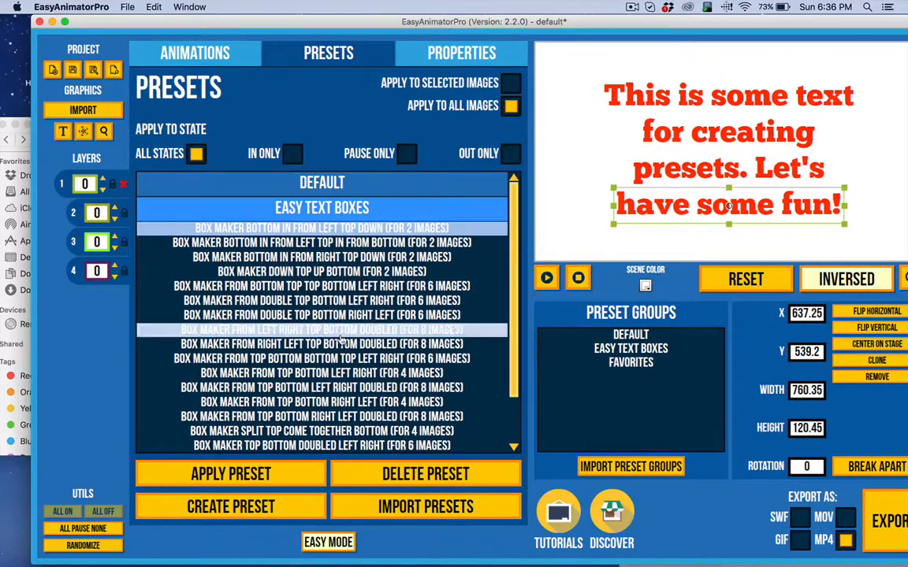
left_click_drag(101, 26, 286, 26)
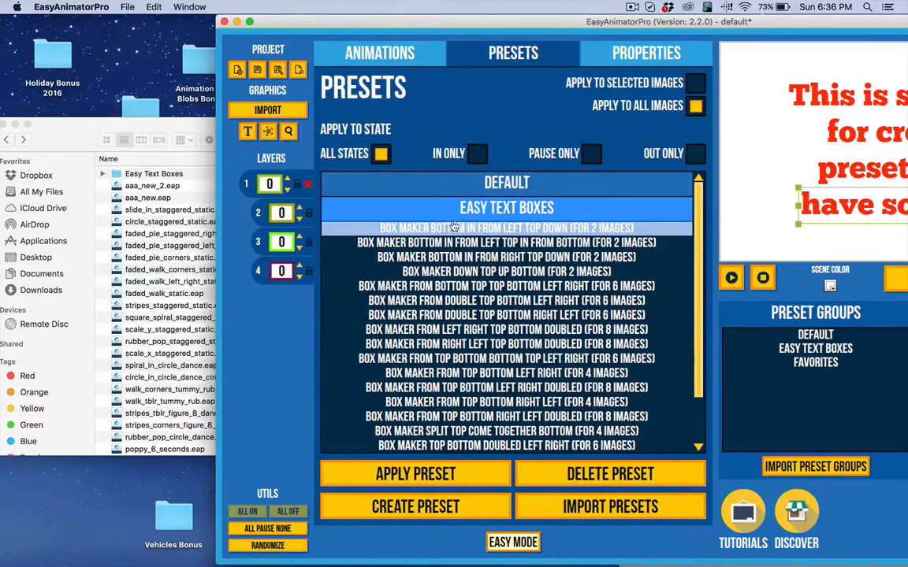
left_click(423, 180)
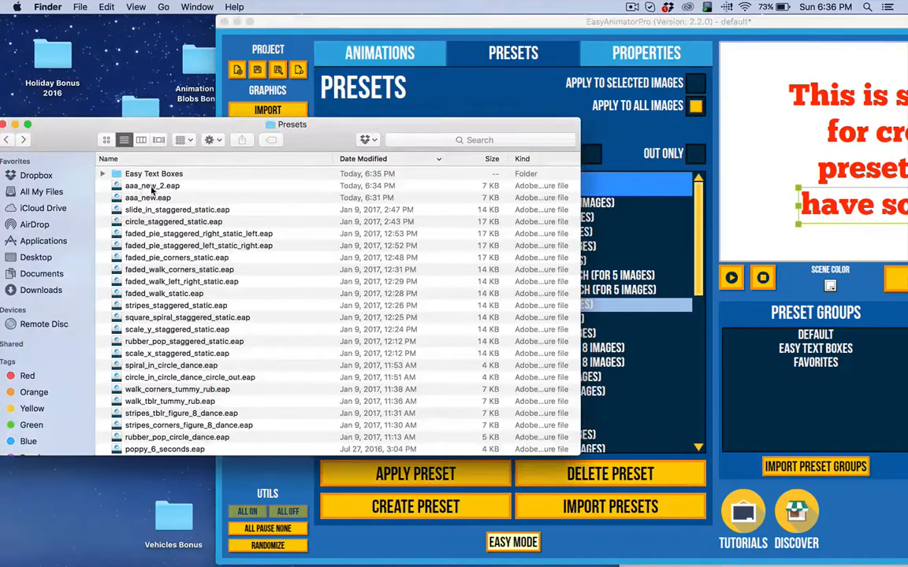
Select the files aaa_new_2.eap and aaa_new.eap in Finder's Presets folder, and return to EasyAnimatorPro
left_click(139, 185)
left_click(152, 198, "super")
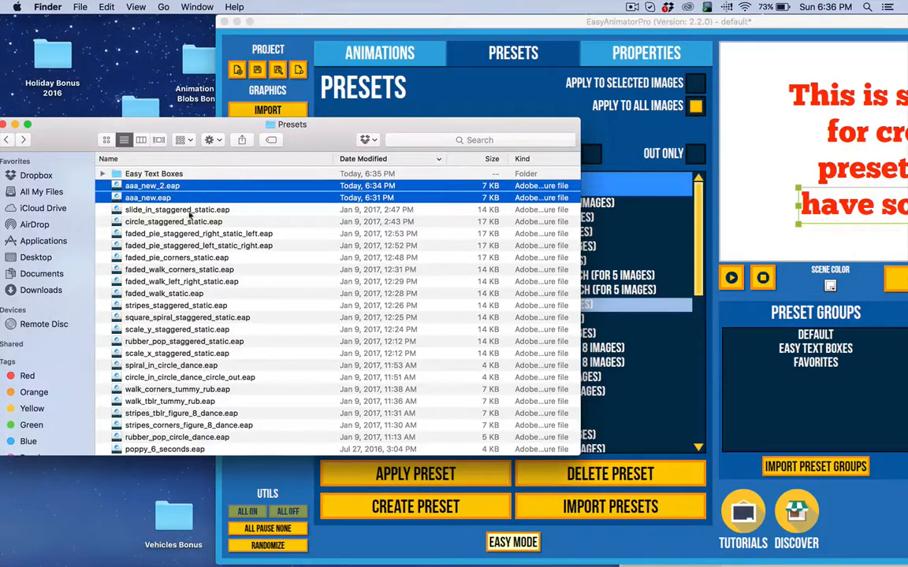
left_click(681, 500)
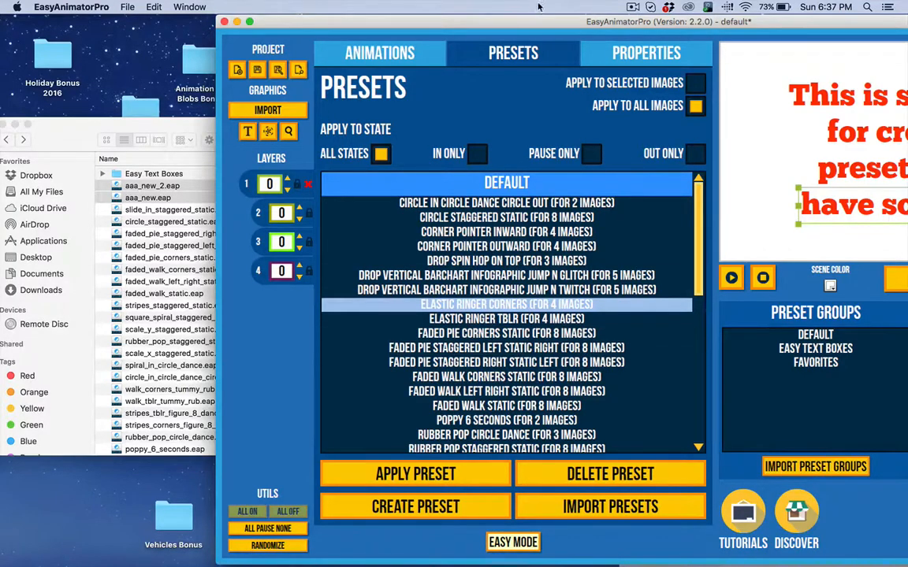
Delete the custom presets AAA New and AAA New 2 from the end of the Default preset group
left_click_drag(520, 22, 418, 22)
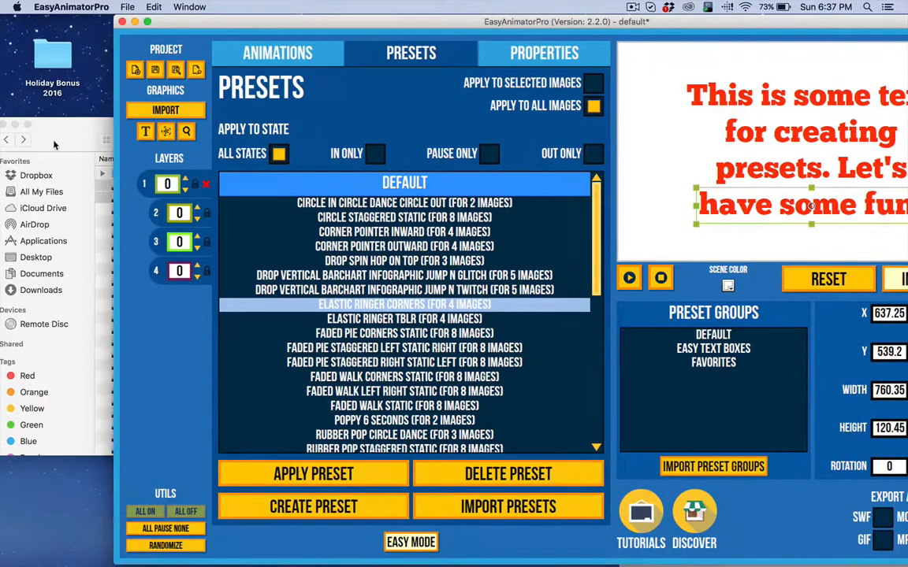
left_click_drag(596, 268, 596, 447)
left_click(404, 405)
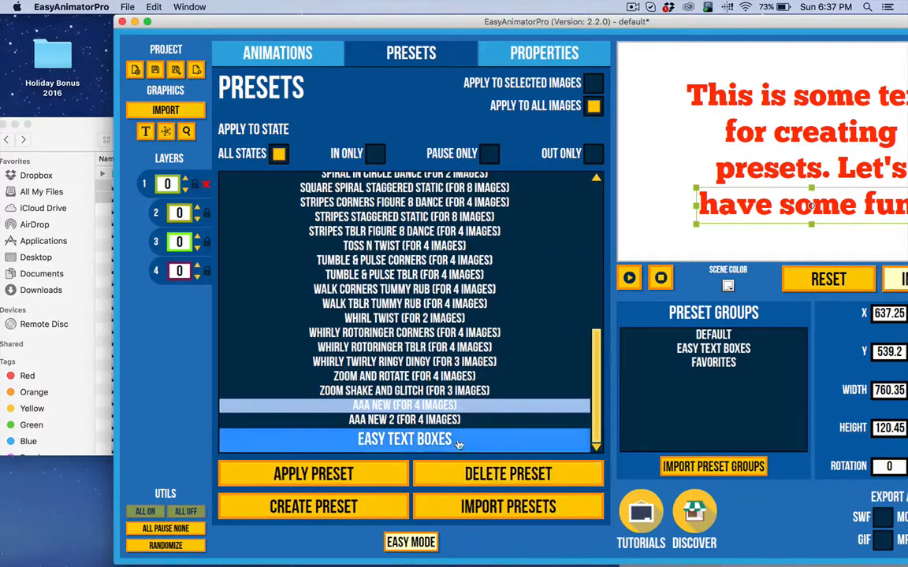
left_click(417, 472)
left_click(554, 324)
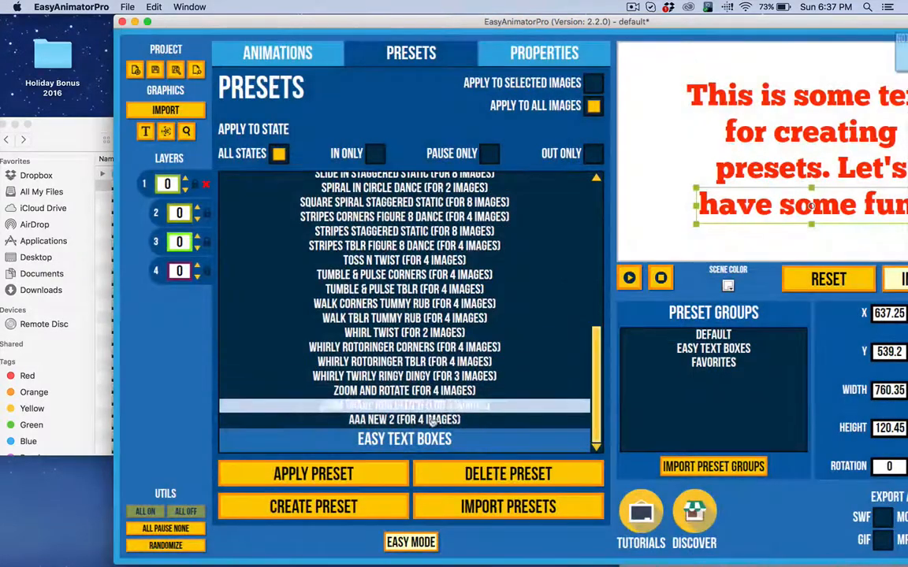
left_click(437, 473)
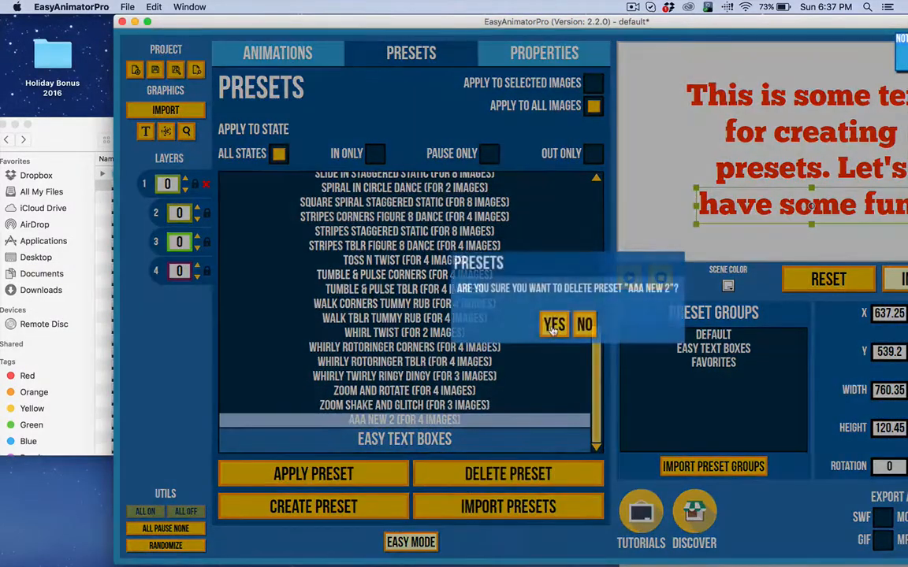
left_click(552, 325)
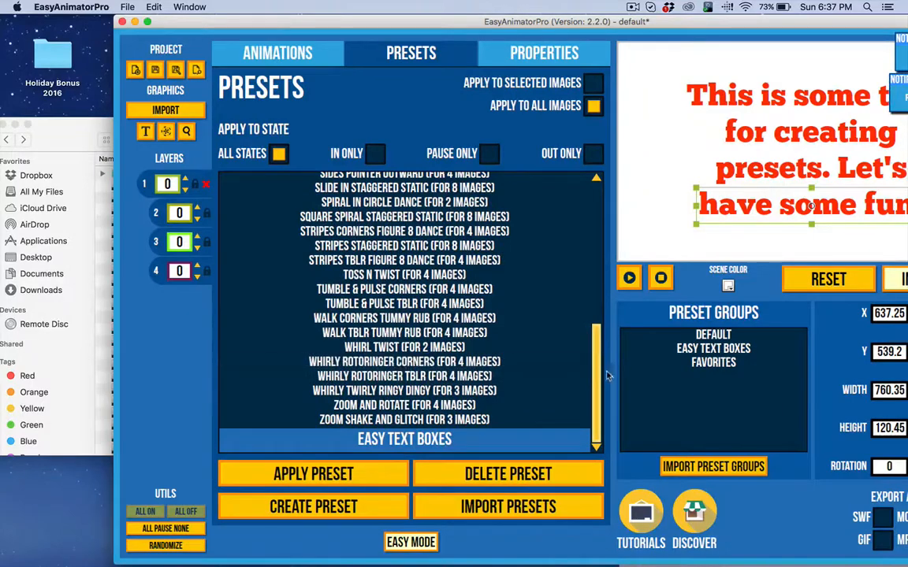
Return toward the start of the Default presets and reposition the application window so the whole workspace fits on screen
scroll(578, 250, "up", 10)
scroll(577, 250, "up", 2)
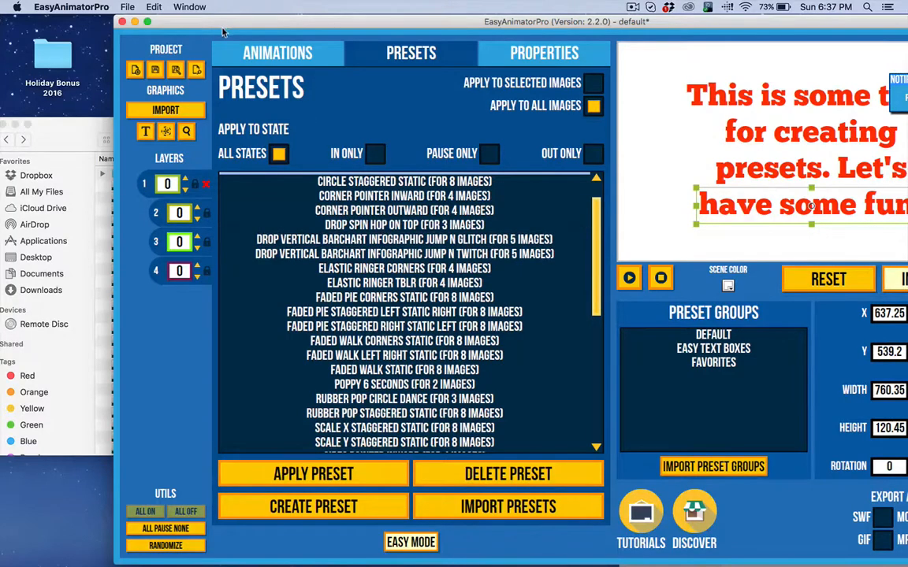
left_click_drag(213, 22, 89, 15)
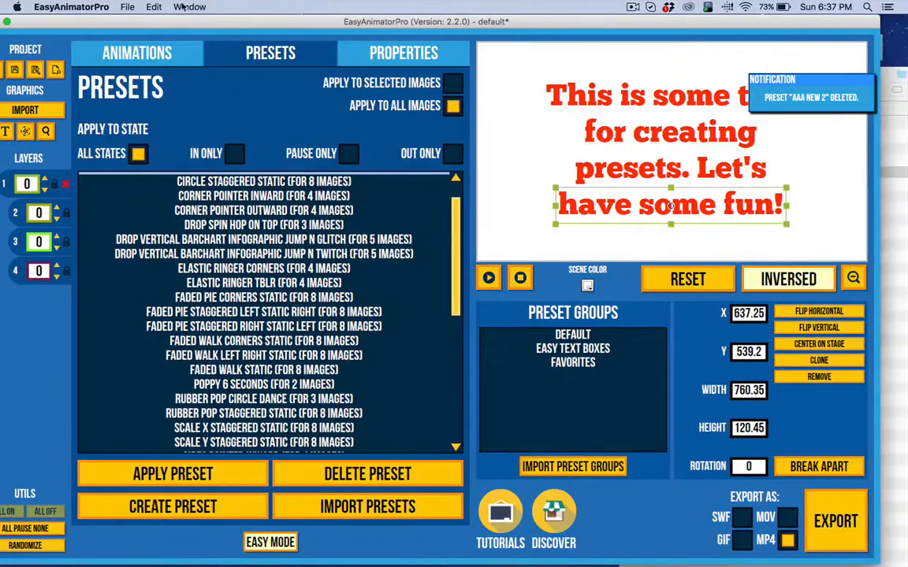
left_click_drag(154, 19, 195, 24)
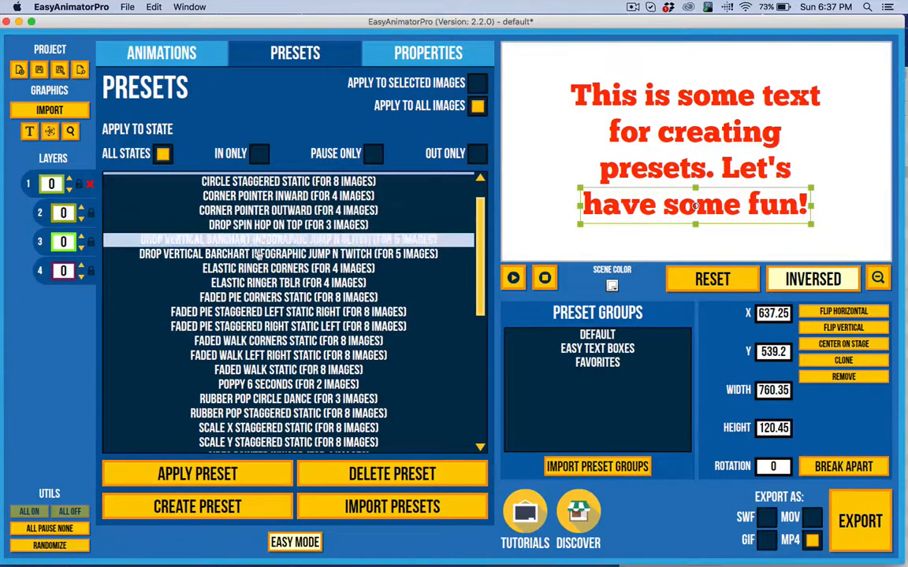
Look through the available pause animations and in animations for the selected text line, and return to the presets
left_click(162, 55)
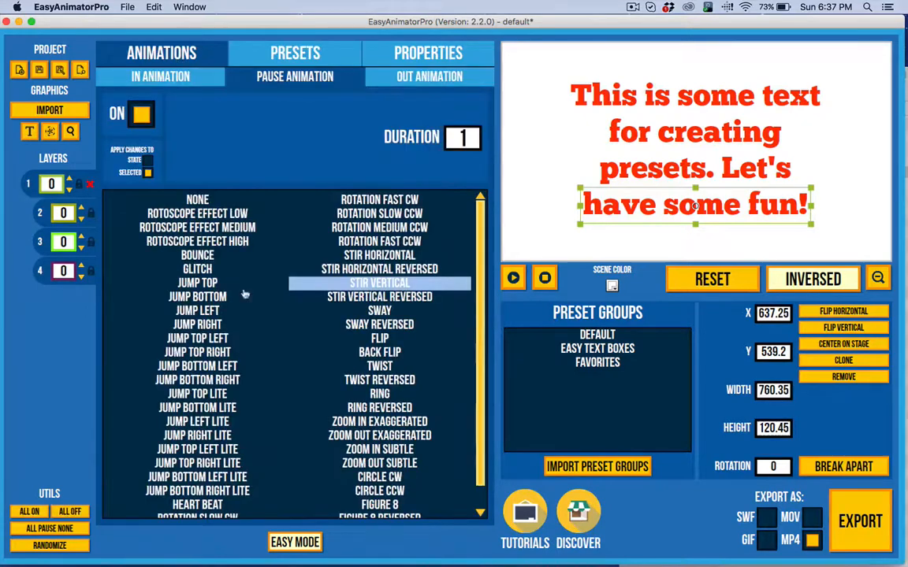
scroll(284, 423, "down", 1)
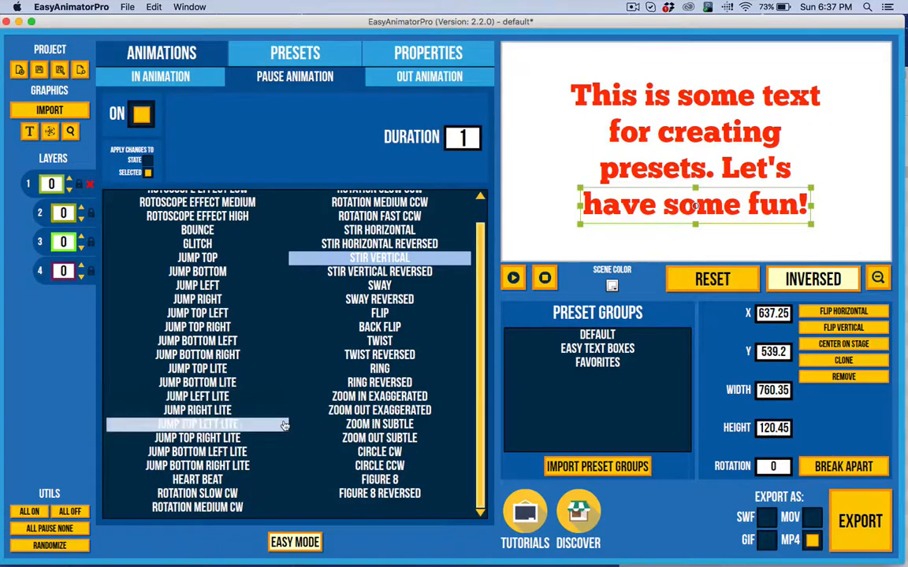
left_click(166, 74)
left_click_drag(480, 276, 480, 401)
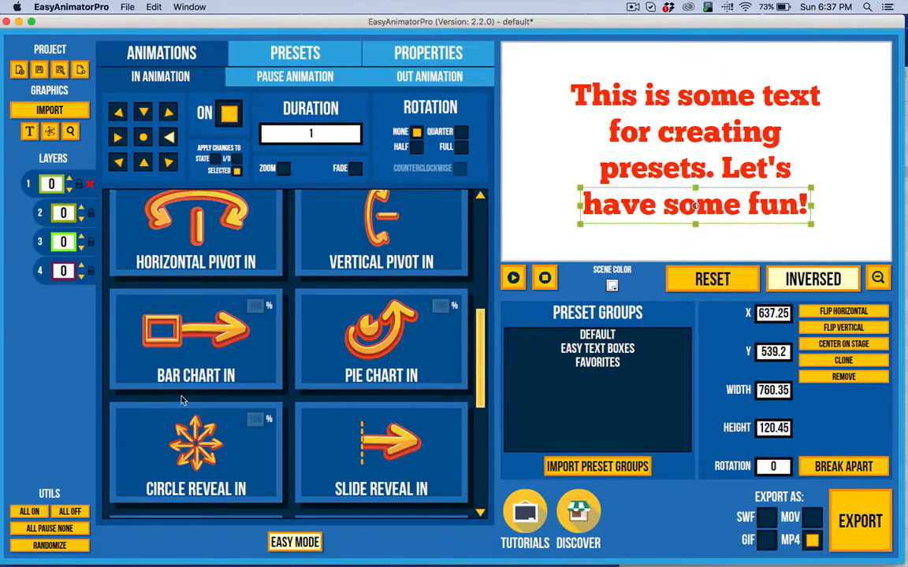
left_click(274, 52)
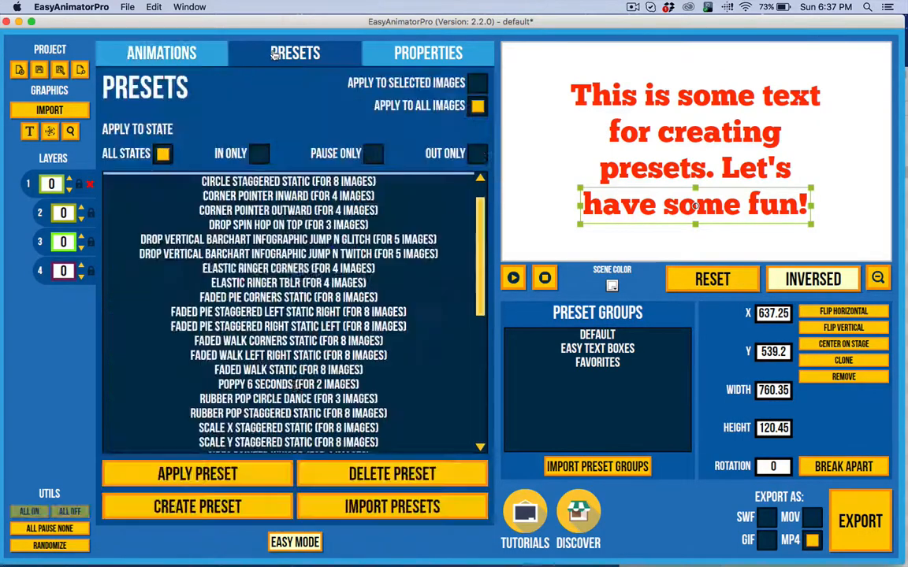